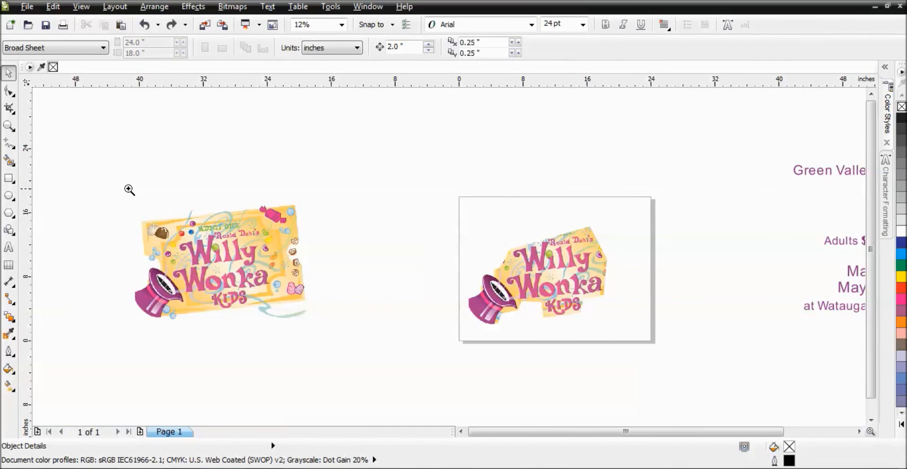
Step: Zoom in on both Willy Wonka ticket images to examine their edges and pixel quality
left_click_drag(289, 142, 654, 344)
left_click_drag(249, 162, 299, 219)
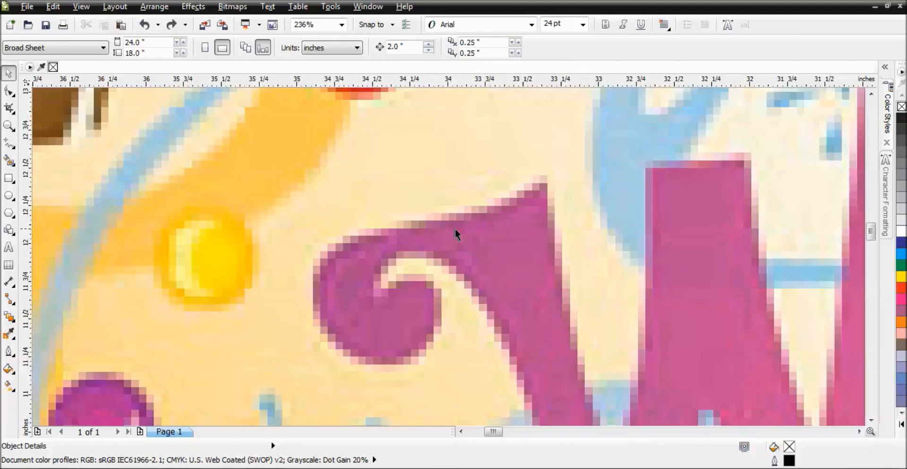
scroll(448, 256, "down", 3)
scroll(449, 256, "down", 3)
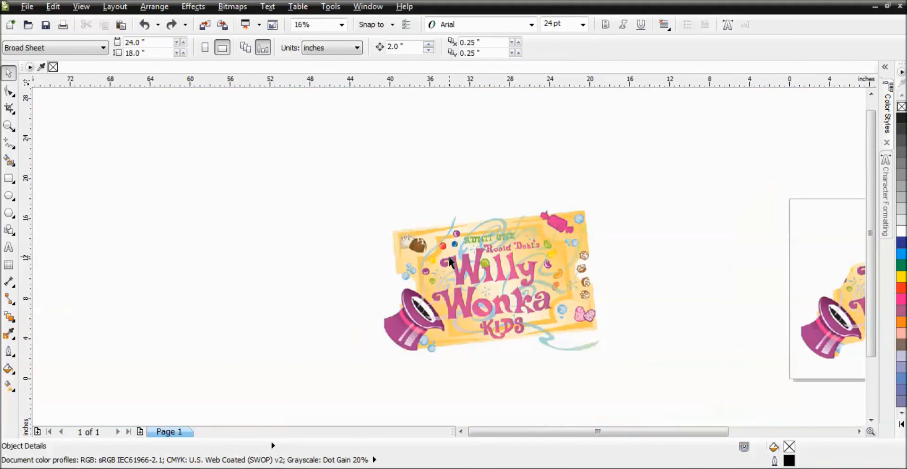
left_click(449, 257)
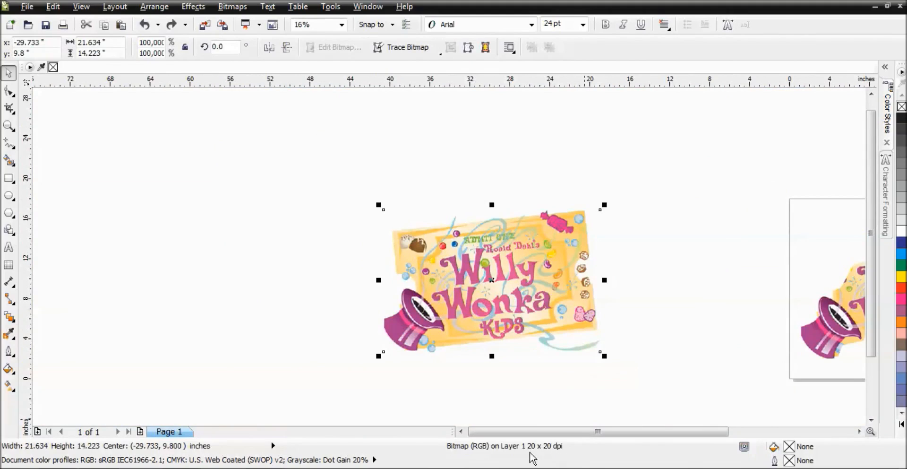
key("F2")
left_click_drag(379, 211, 591, 359)
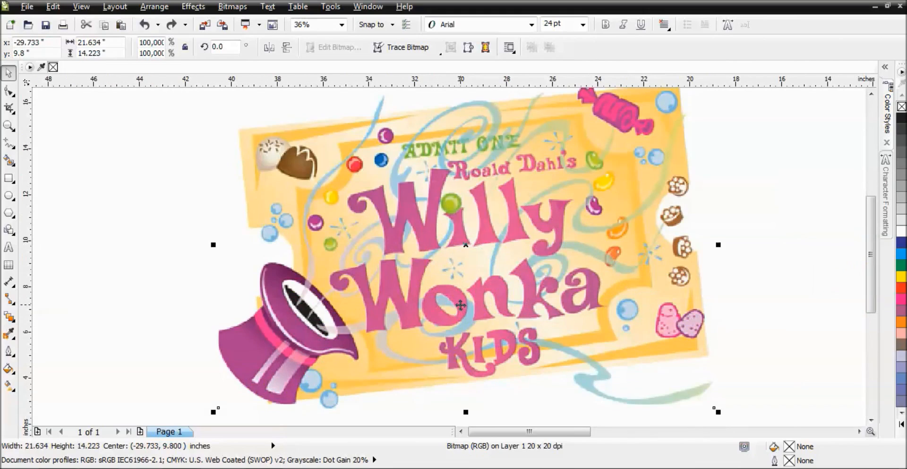
scroll(461, 304, "down", 3)
left_click_drag(486, 205, 582, 282)
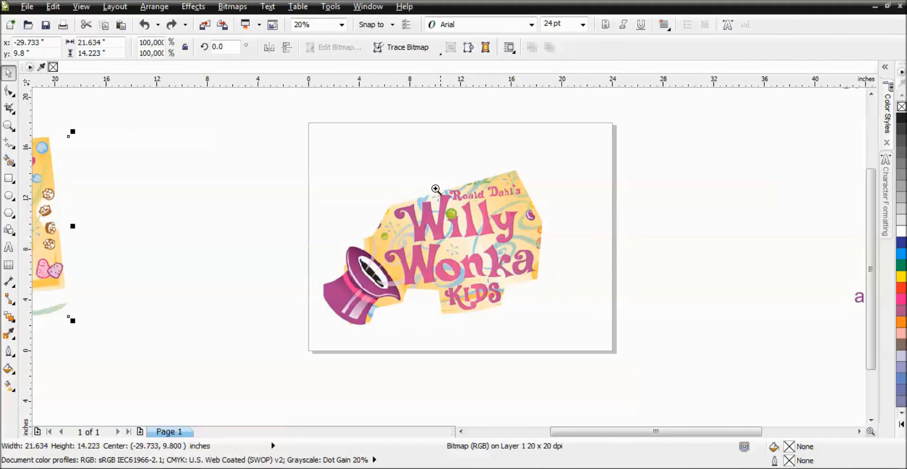
scroll(491, 249, "up", 4)
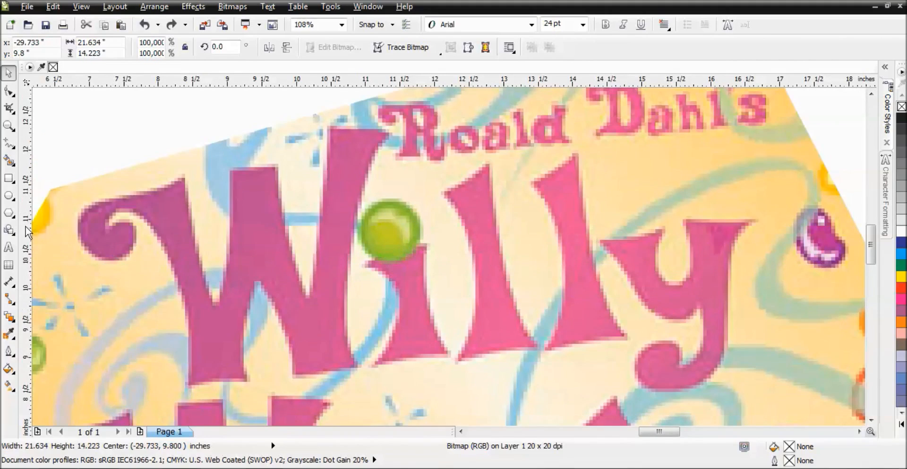
left_click(17, 150)
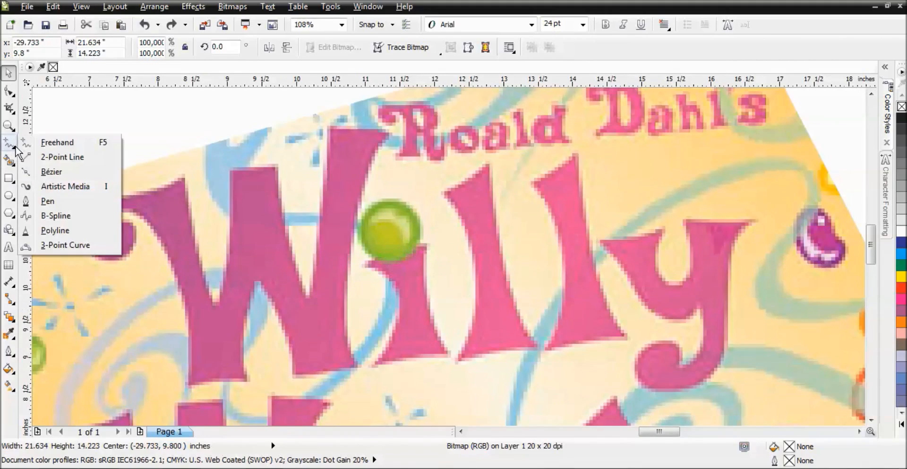
left_click(50, 172)
left_click(102, 202)
left_click(162, 191)
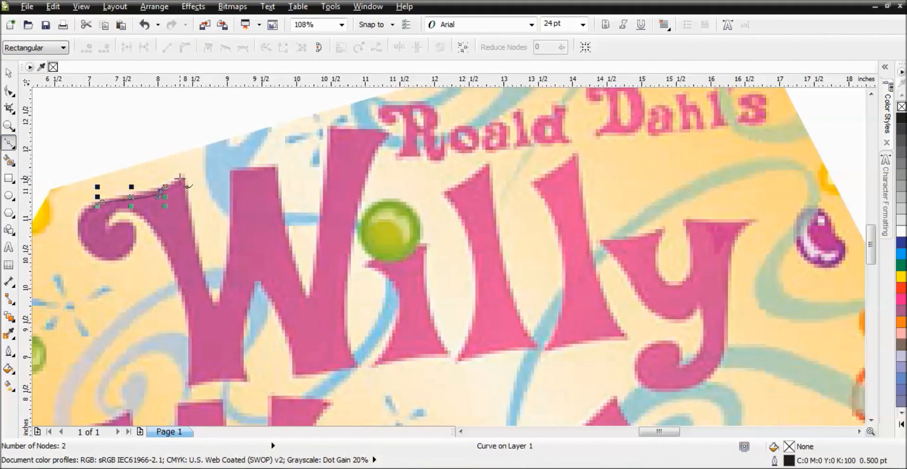
left_click(181, 177)
key("ctrl+z")
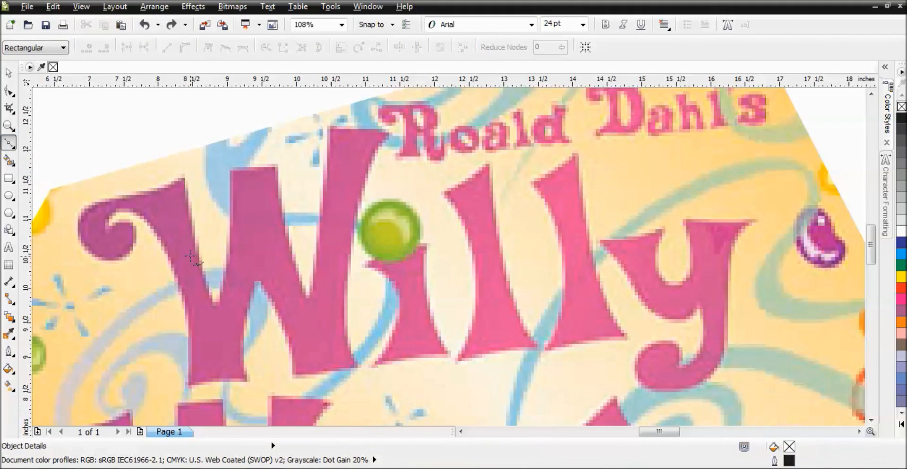
Step: Crop the original ticket bitmap by reshaping its outline with the Shape tool, dragging and adding nodes around the artwork
scroll(190, 256, "down", 2)
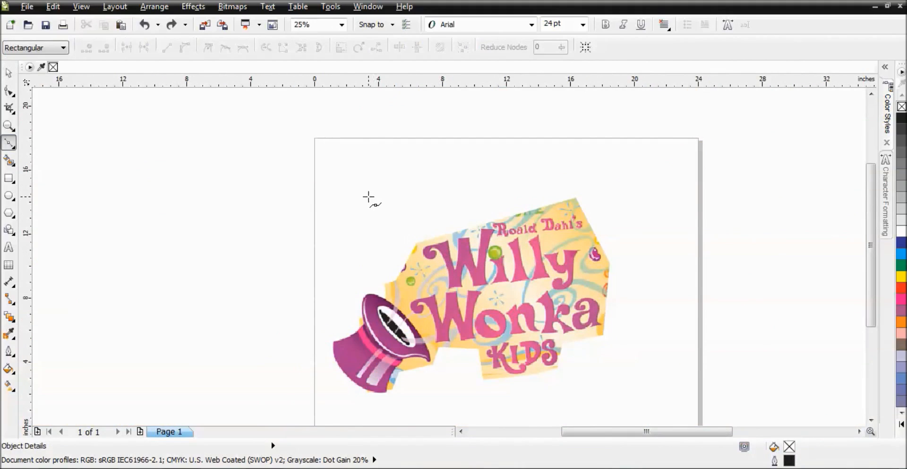
left_click_drag(315, 186, 606, 391)
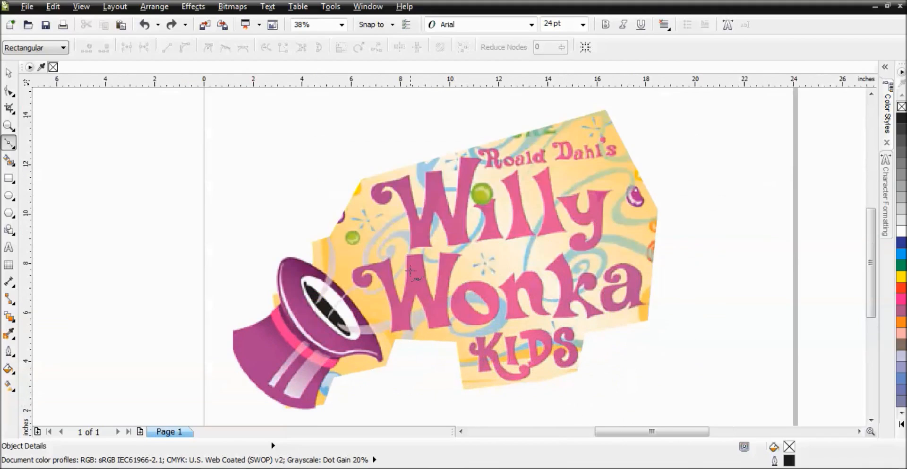
left_click(8, 73)
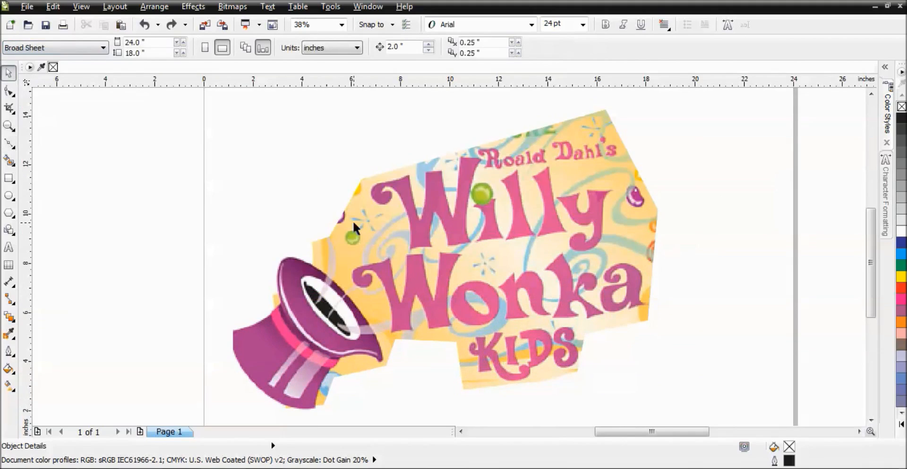
left_click(488, 235)
scroll(435, 162, "down", 3)
key("F2")
left_click_drag(438, 180, 517, 242)
left_click(440, 241)
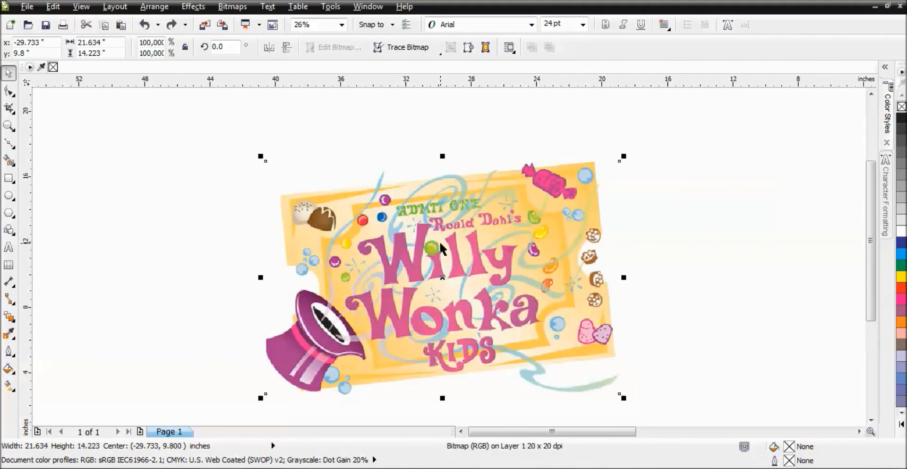
key("F10")
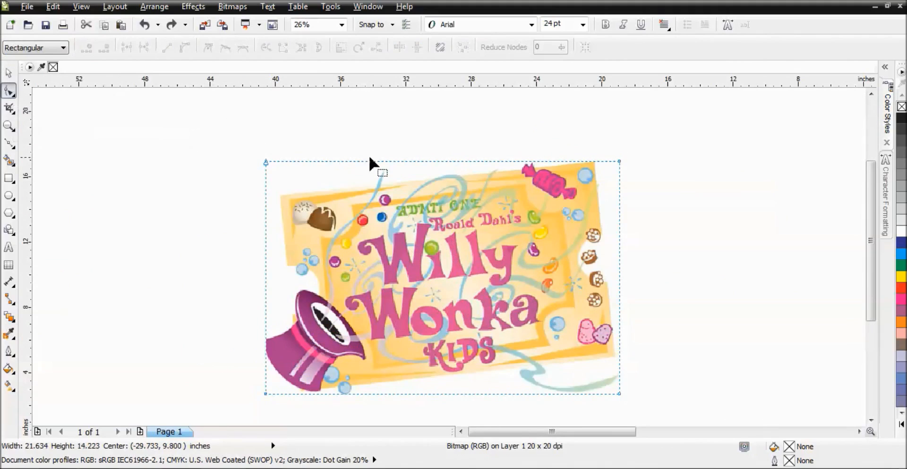
left_click(413, 161)
left_click_drag(414, 162, 404, 219)
double_click(542, 182)
left_click_drag(542, 182, 532, 202)
double_click(576, 185)
left_click_drag(577, 185, 518, 273)
double_click(562, 221)
left_click_drag(563, 220, 546, 301)
left_click_drag(619, 161, 539, 343)
left_click(9, 73)
left_click(144, 130)
key("F3")
key("F3")
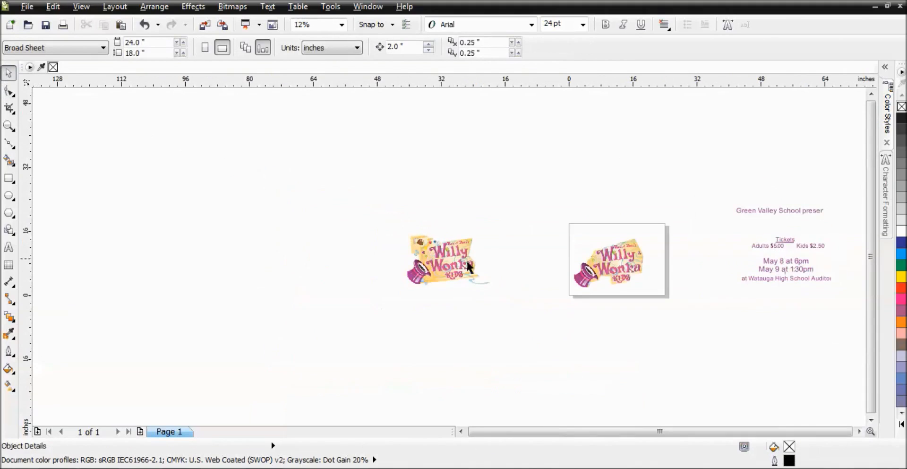
key("F2")
left_click_drag(570, 227, 660, 316)
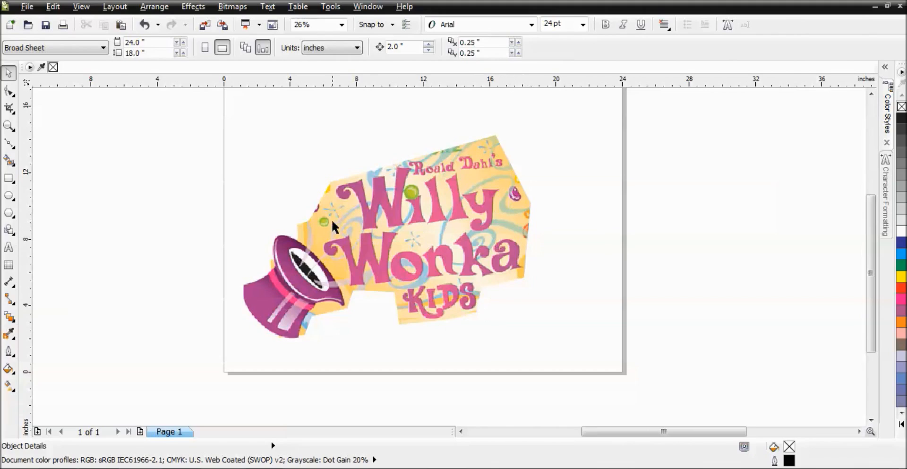
left_click(413, 241)
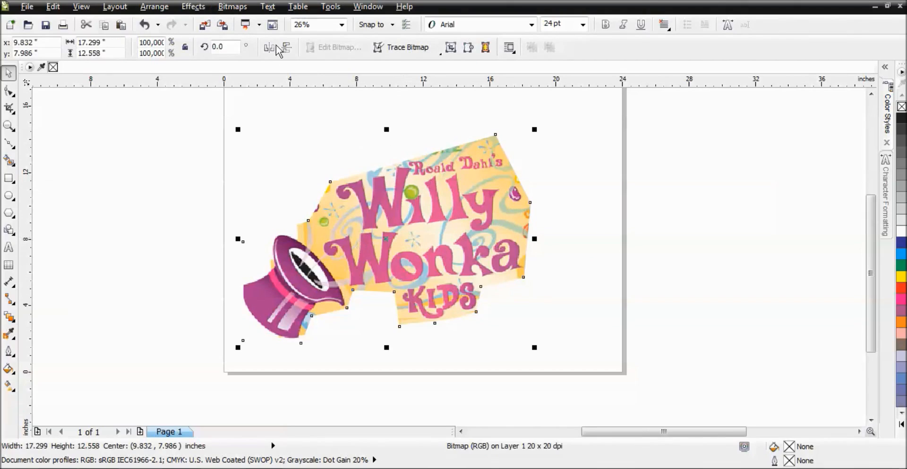
left_click(232, 6)
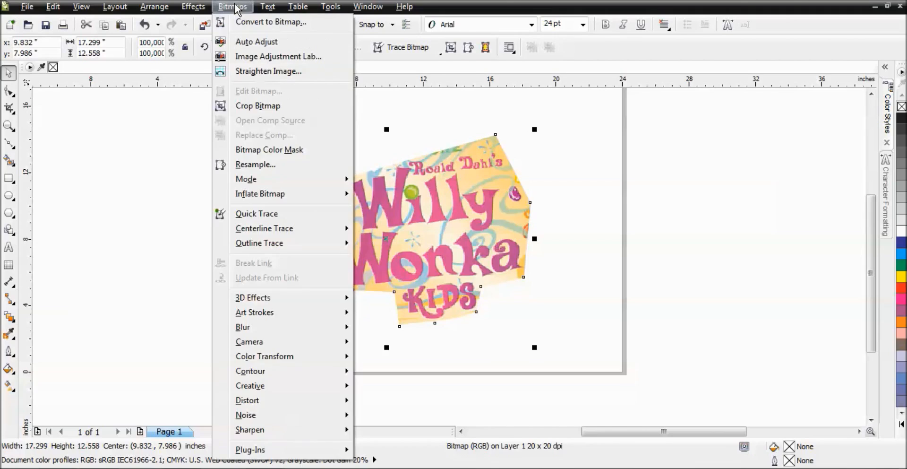
left_click(273, 22)
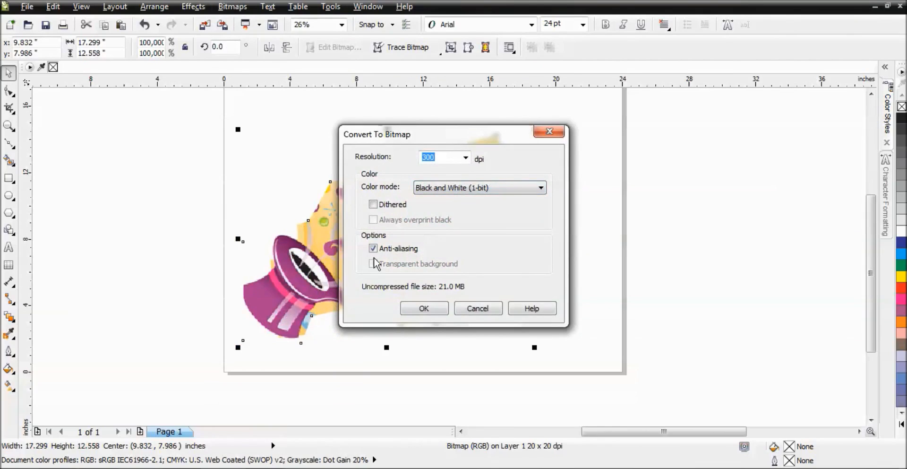
left_click(548, 132)
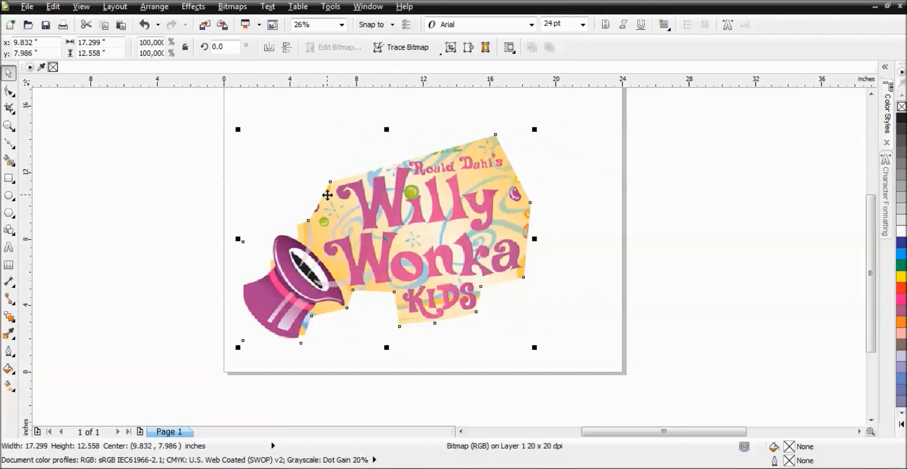
left_click(232, 7)
left_click(239, 23)
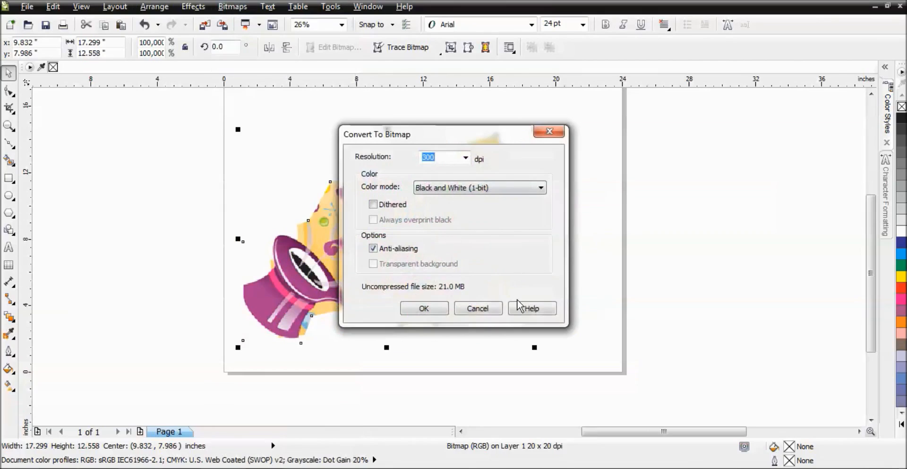
left_click(490, 310)
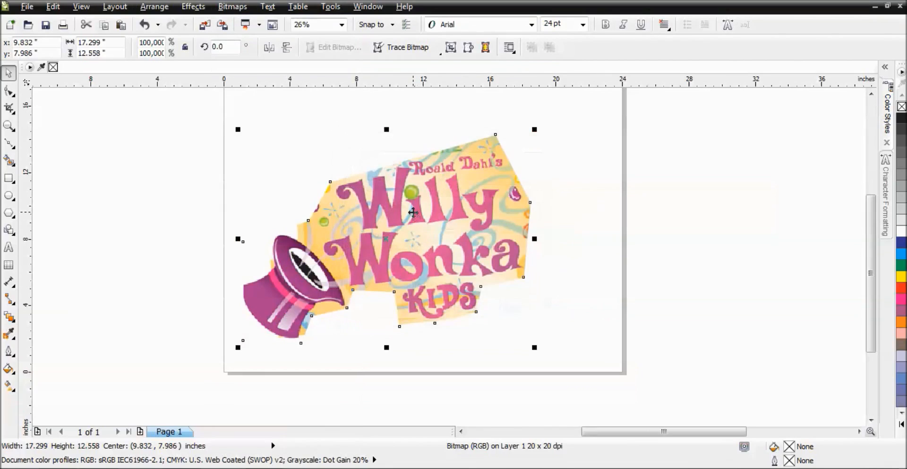
Step: Convert the ticket bitmap on the page to a 300 dpi bitmap in CMYK Color (32-bit) mode
key("F10")
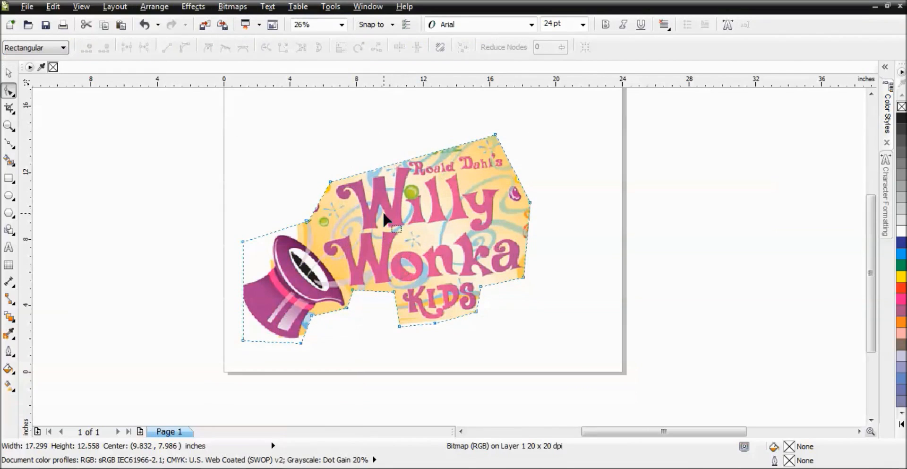
left_click(9, 73)
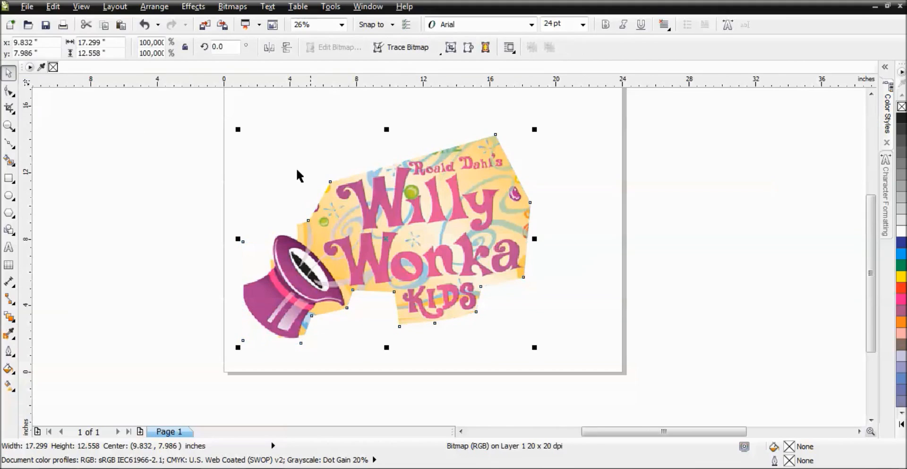
key("F10")
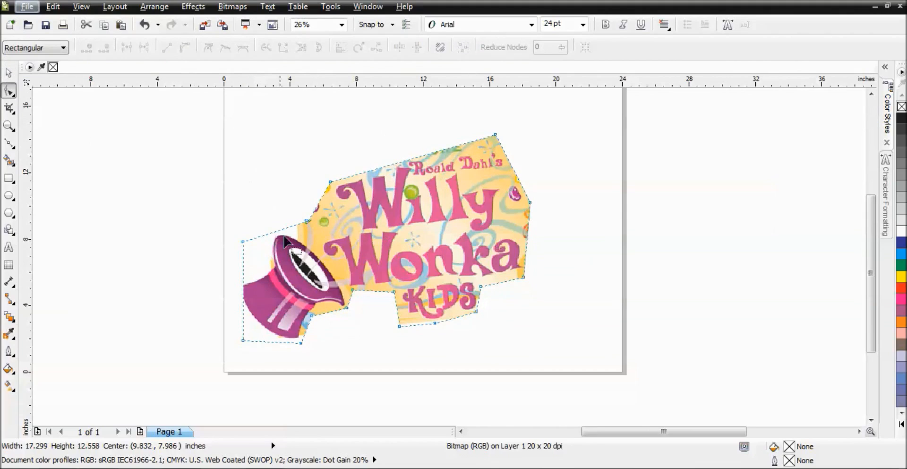
left_click(233, 7)
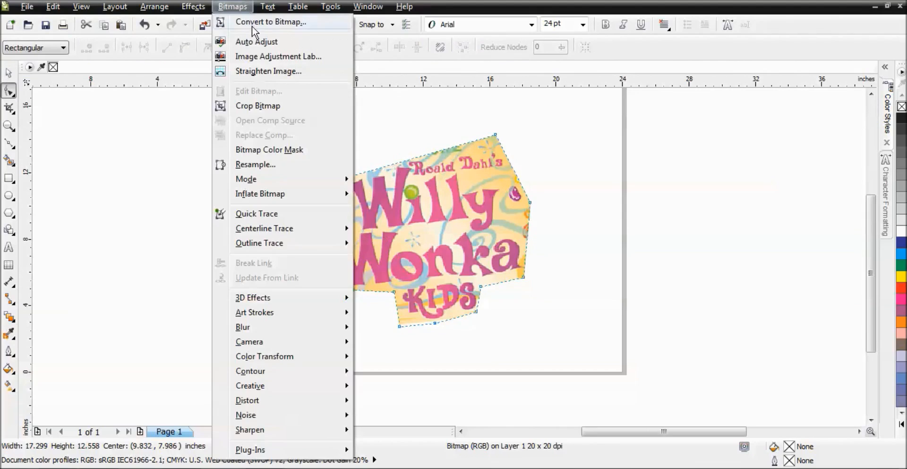
left_click(252, 24)
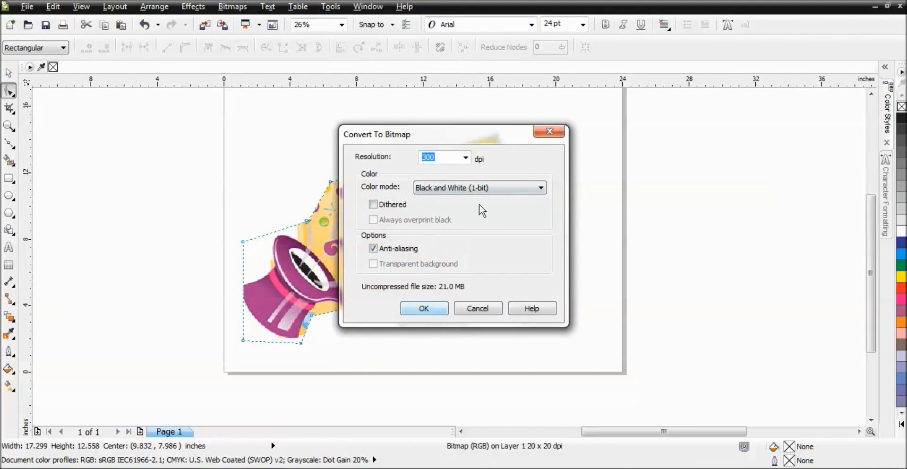
left_click(484, 188)
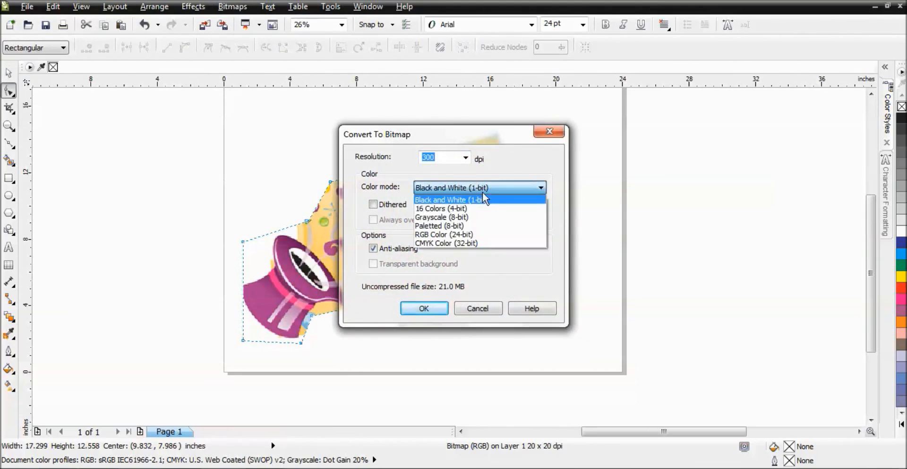
left_click(465, 243)
left_click(424, 308)
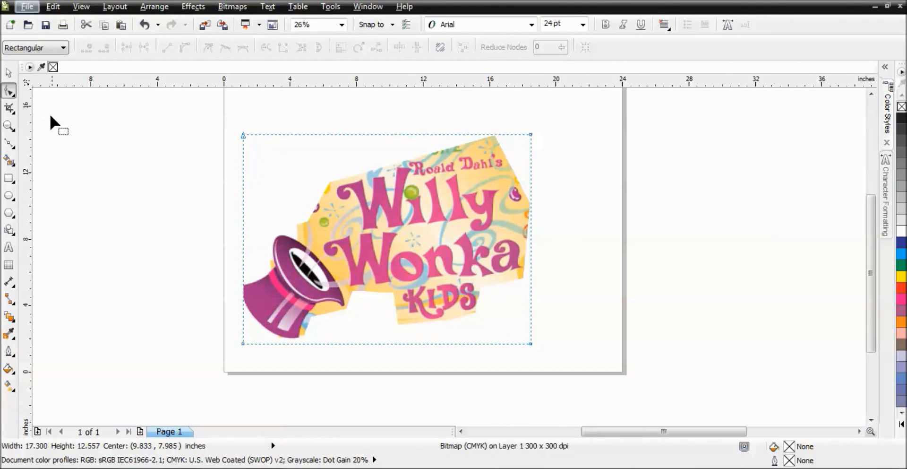
Step: Select the ticket bitmap and apply Hue/Saturation/Lightness with saturation 35 and lightness -17, previewing before confirming
left_click(9, 72)
left_click(65, 142)
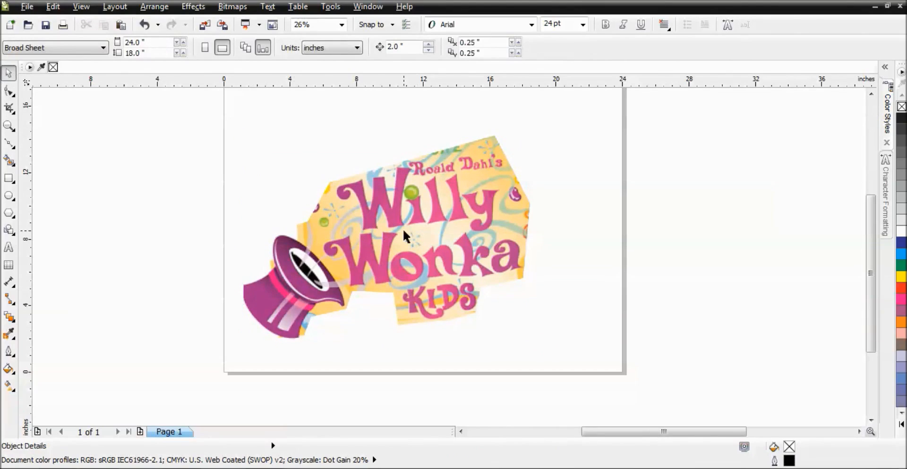
left_click(404, 230)
left_click(193, 6)
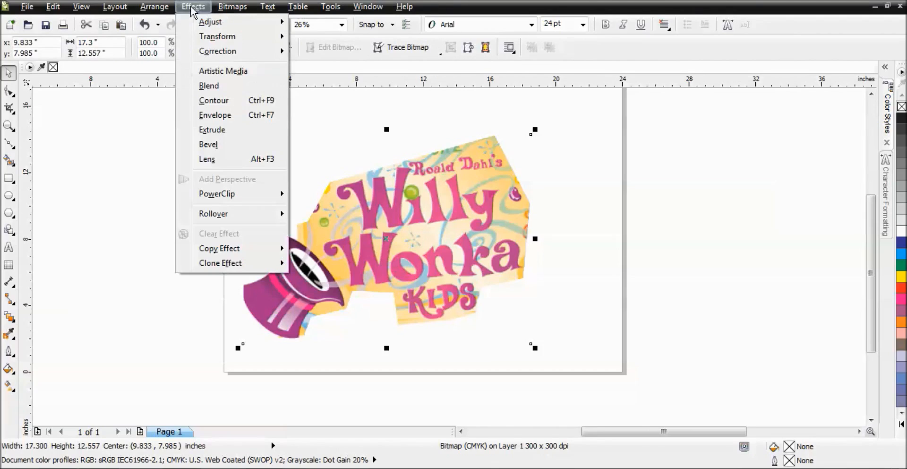
mouse_move(201, 22)
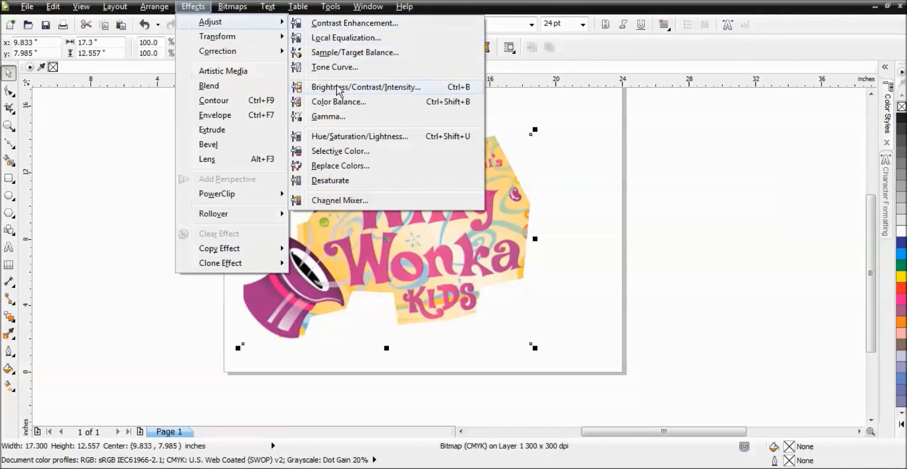
left_click(337, 137)
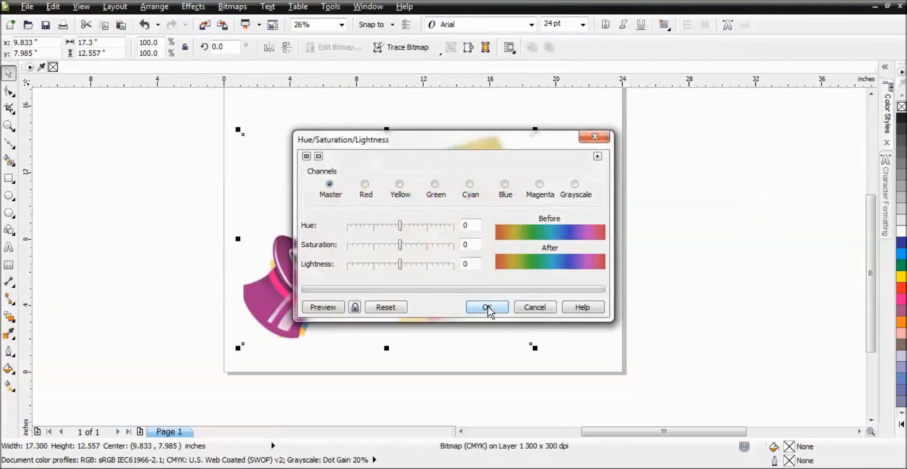
left_click_drag(433, 151, 692, 80)
left_click_drag(636, 185, 654, 185)
left_click(554, 252)
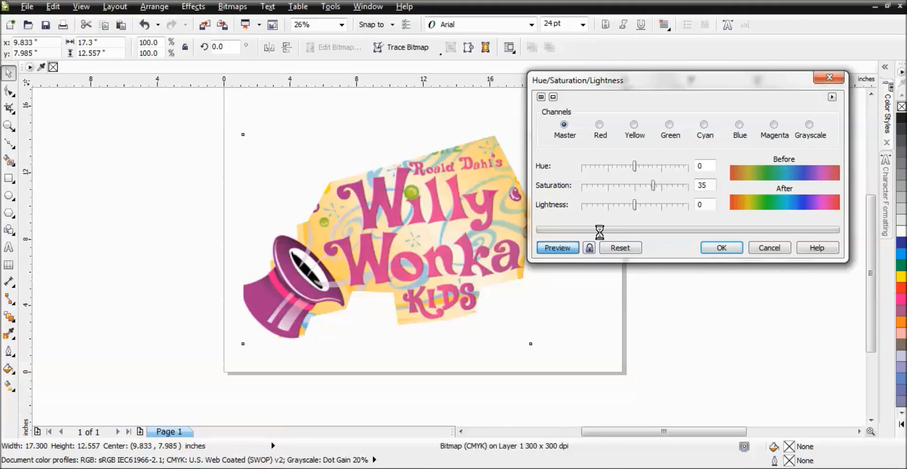
left_click_drag(634, 205, 624, 205)
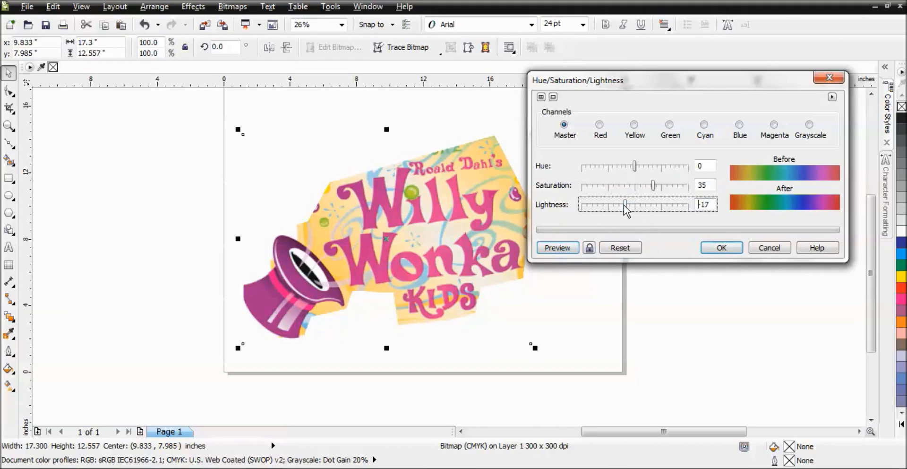
left_click(559, 246)
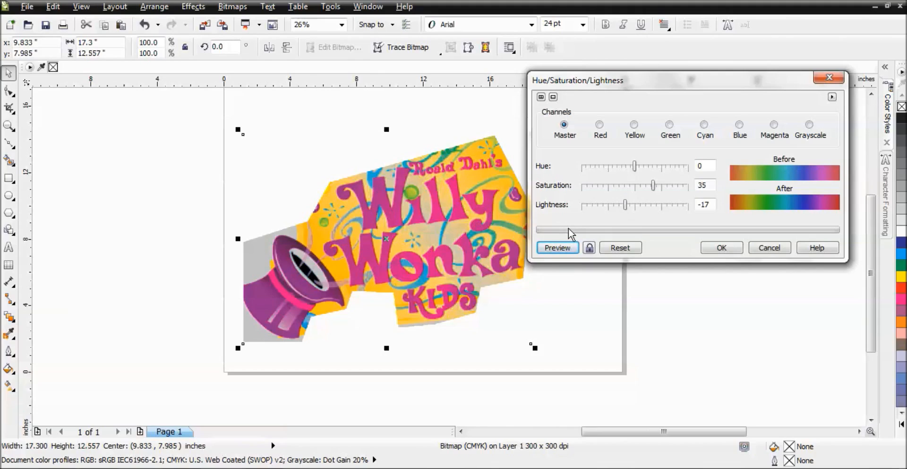
left_click(557, 250)
left_click(723, 248)
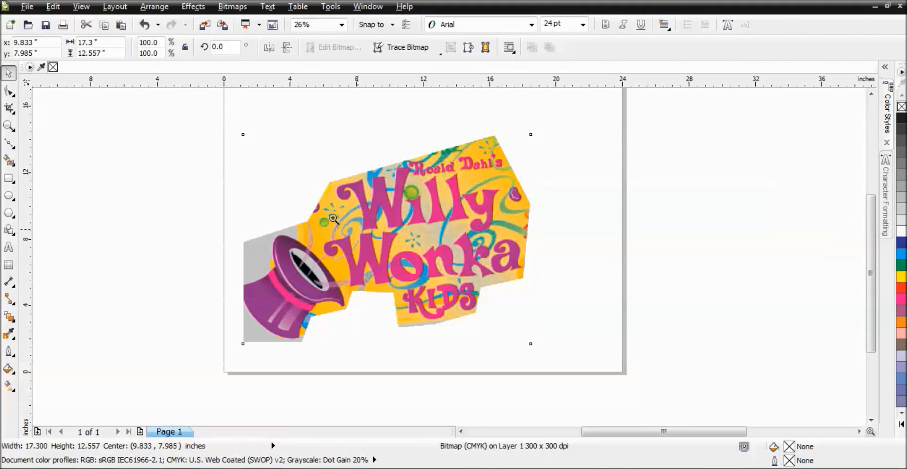
Step: Convert the ticket bitmap to a 300 dpi bitmap in Black and White (1-bit) colour mode
scroll(378, 253, "up", 5)
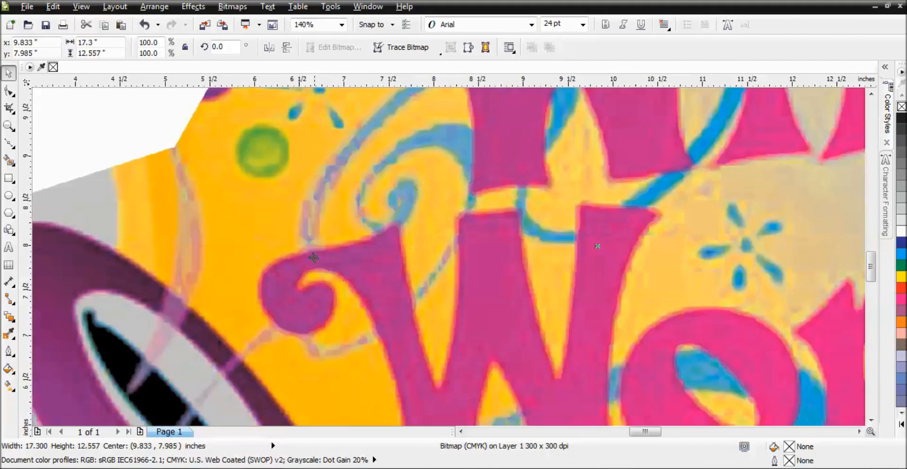
scroll(551, 354, "down", 3)
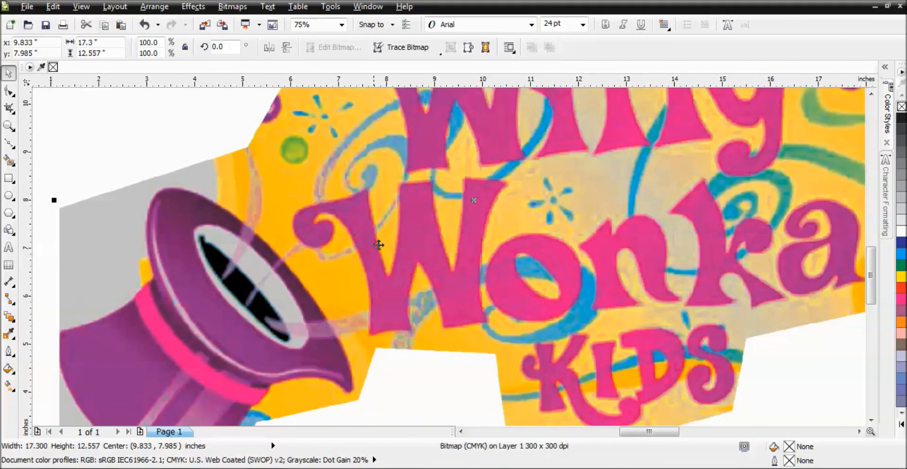
scroll(352, 235, "up", 2)
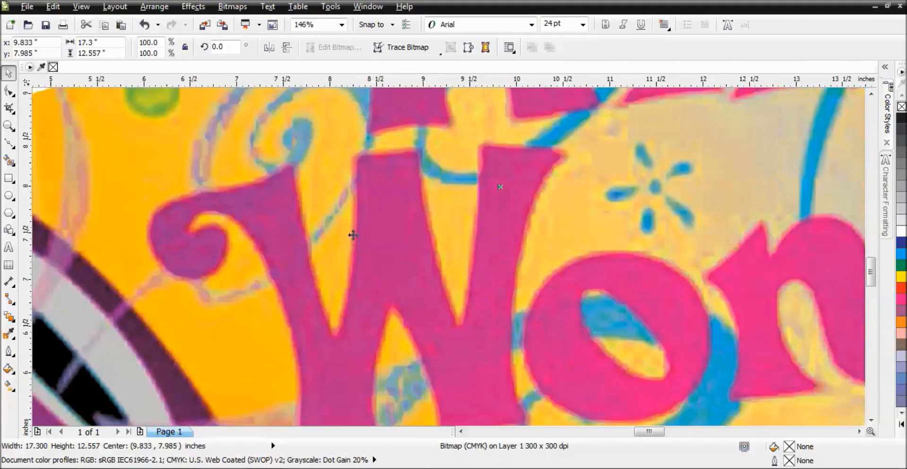
scroll(414, 165, "down", 4)
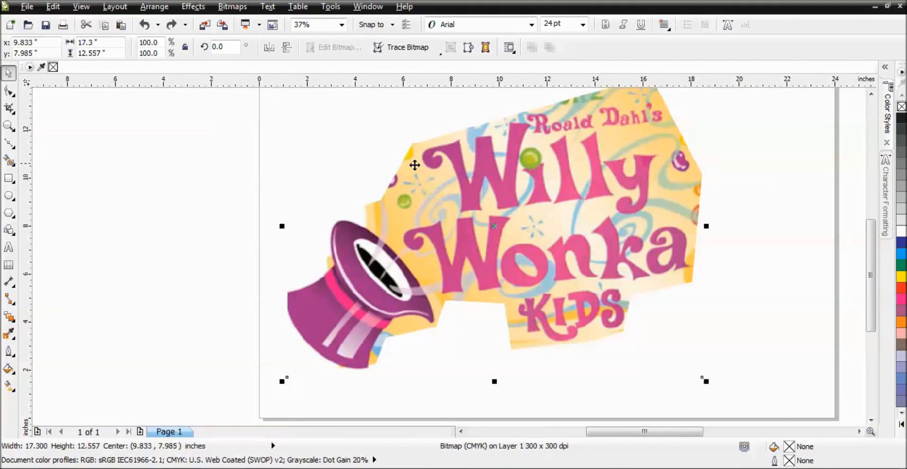
scroll(557, 301, "up", 3)
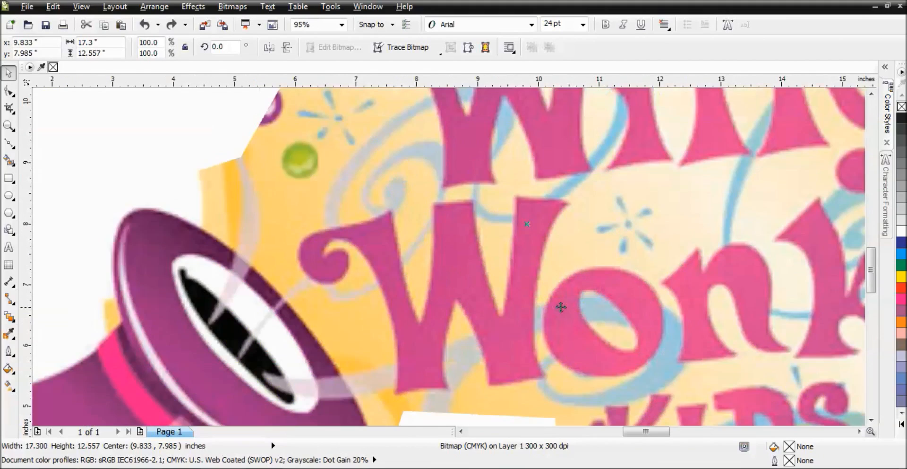
scroll(512, 212, "down", 4)
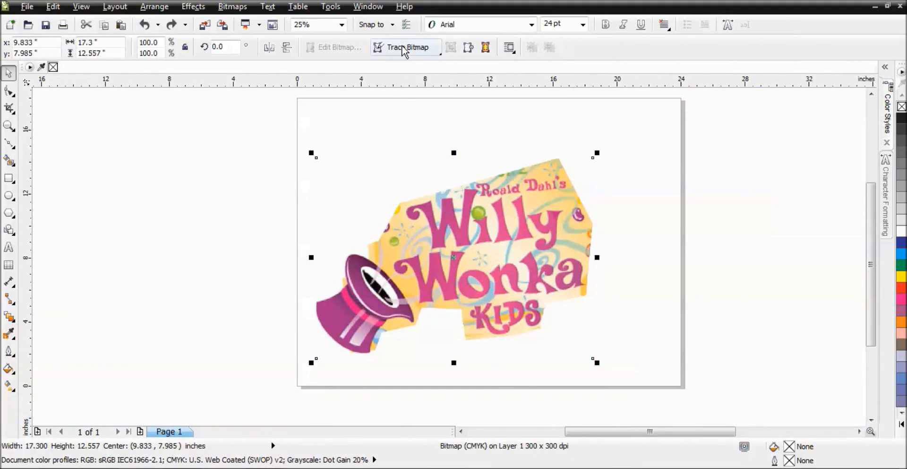
left_click(232, 6)
left_click(267, 16)
left_click(463, 188)
scroll(464, 196, "up", 2)
left_click(464, 199)
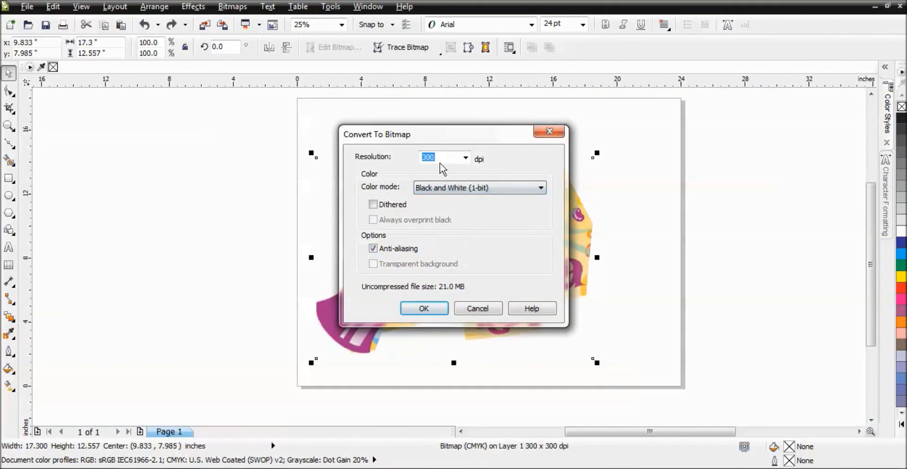
left_click(424, 308)
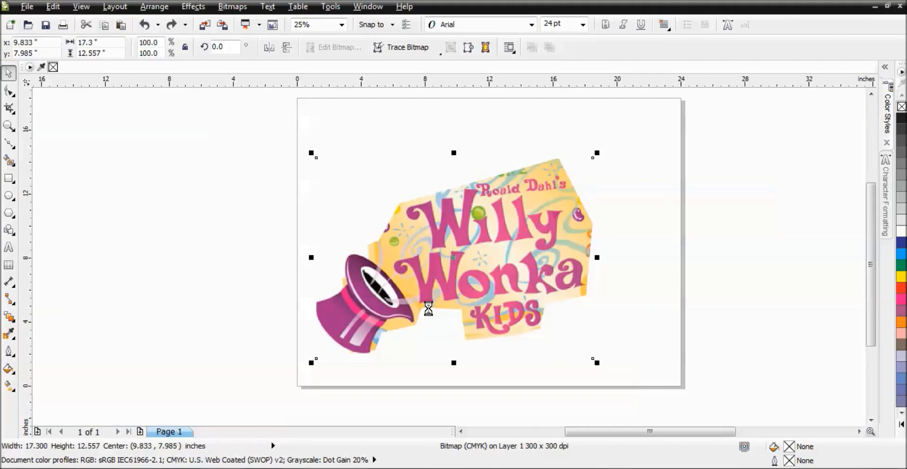
Step: Zoom around the black-and-white ticket bitmap to inspect the edges of the lettering and hat
left_click(635, 232)
key("z")
left_click_drag(420, 180, 520, 260)
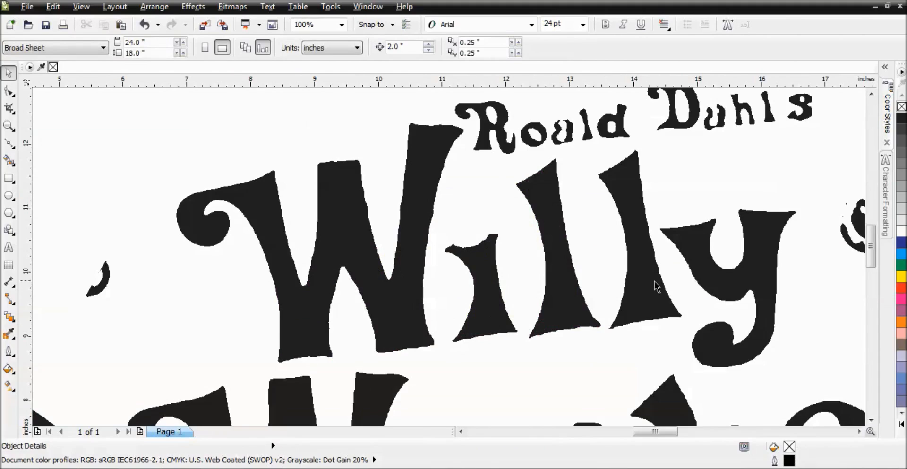
key("F3")
key("F2")
left_click_drag(235, 304, 486, 422)
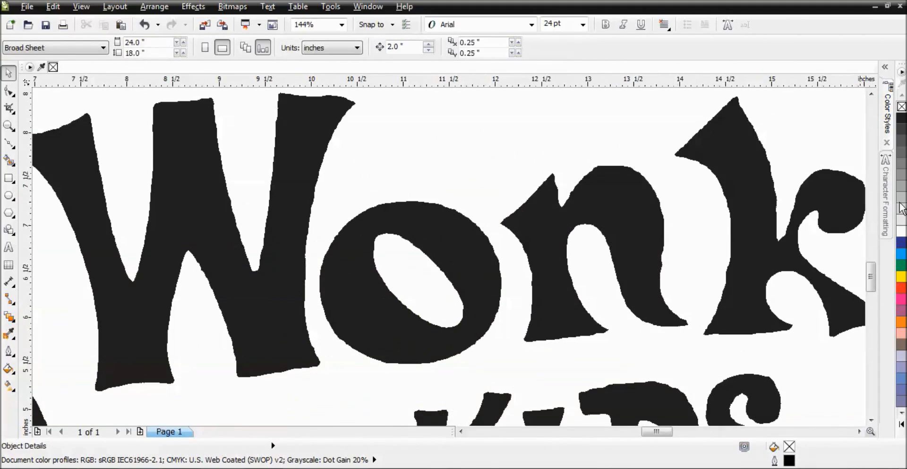
scroll(855, 284, "down", 5)
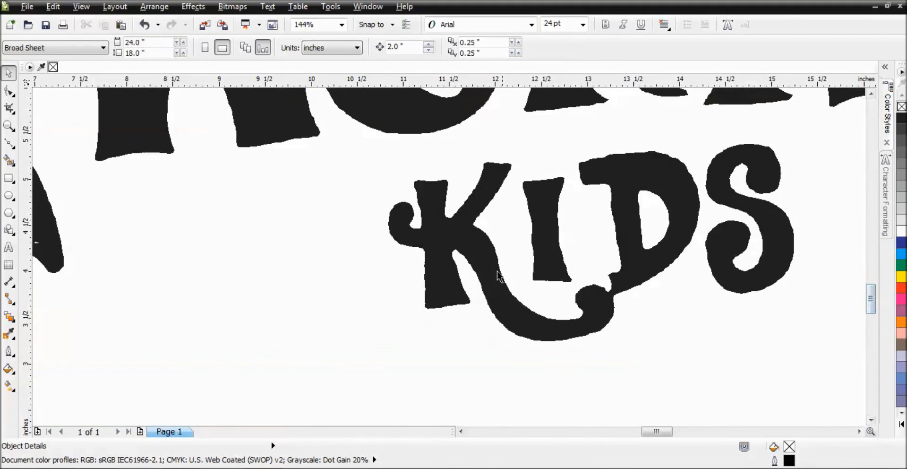
key("F2")
left_click_drag(395, 170, 476, 225)
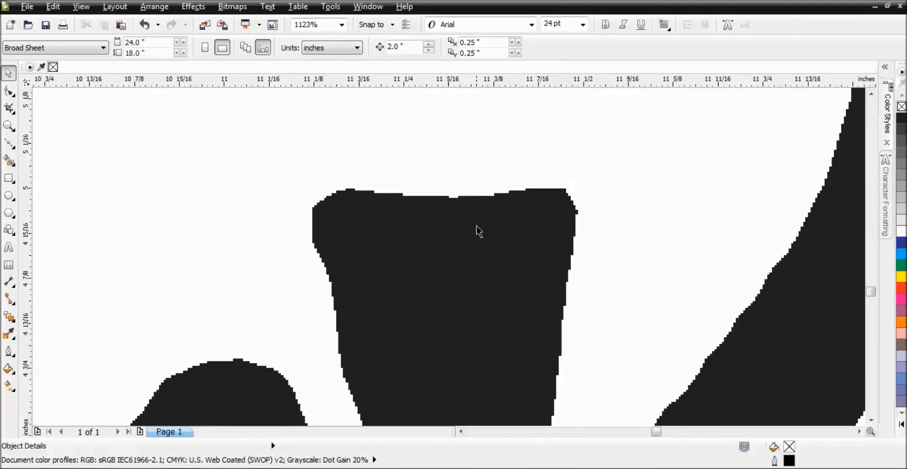
scroll(467, 208, "down", 8)
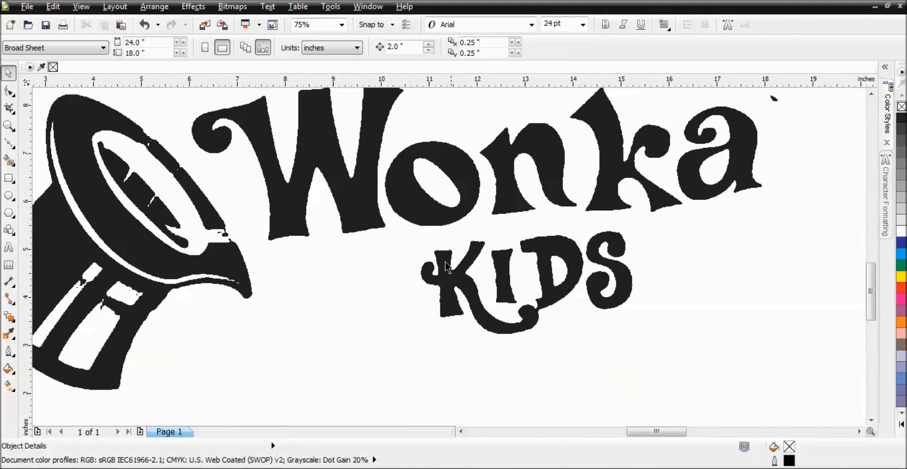
key("F2")
left_click_drag(188, 172, 448, 390)
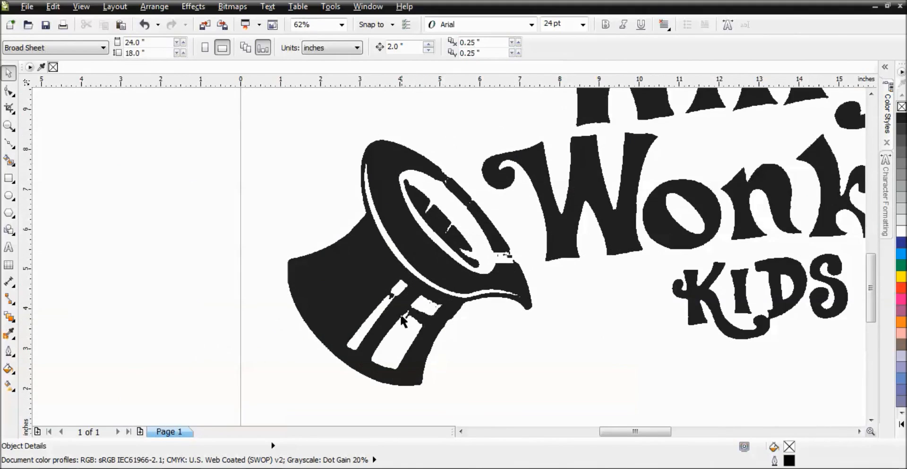
scroll(504, 344, "down", 4)
key("F2")
left_click_drag(385, 126, 617, 265)
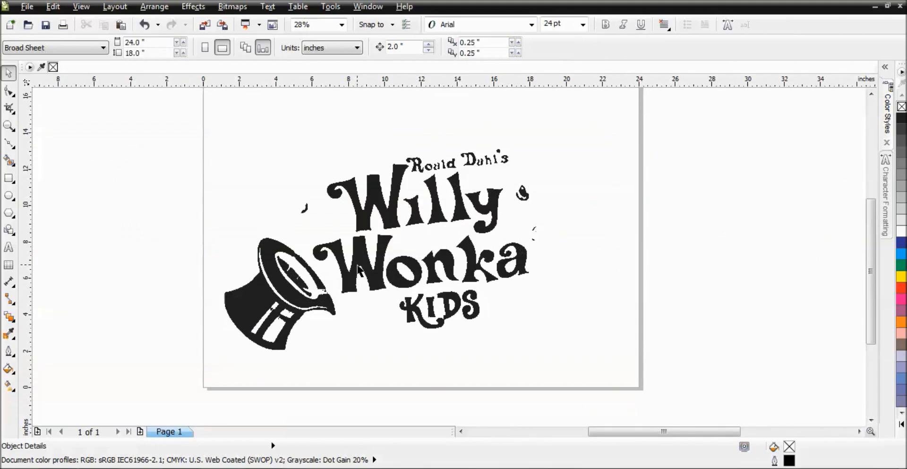
key("F2")
left_click_drag(401, 123, 552, 205)
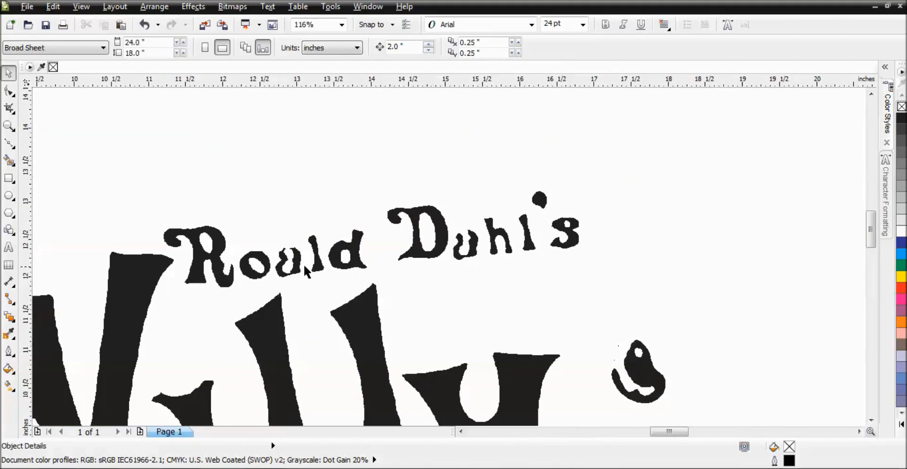
scroll(433, 277, "down", 5)
Step: Start an Outline Trace of the bitmap as a Detailed logo, letting the bitmap be reduced
left_click(421, 272)
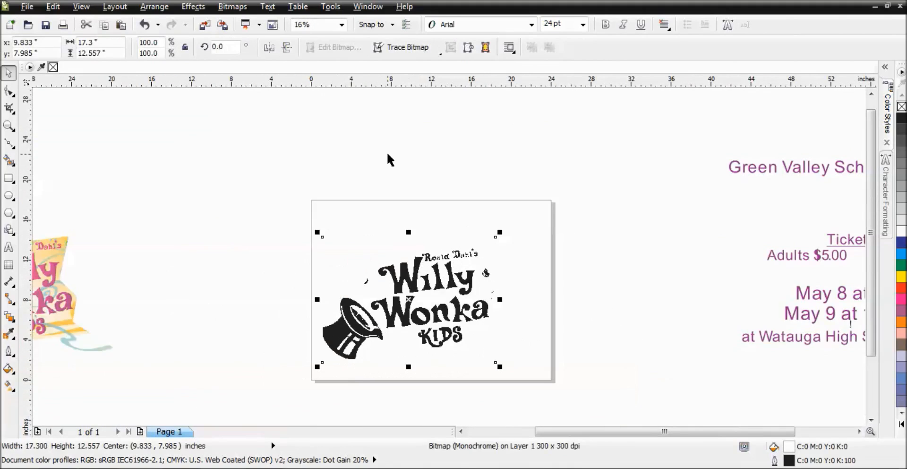
left_click(412, 53)
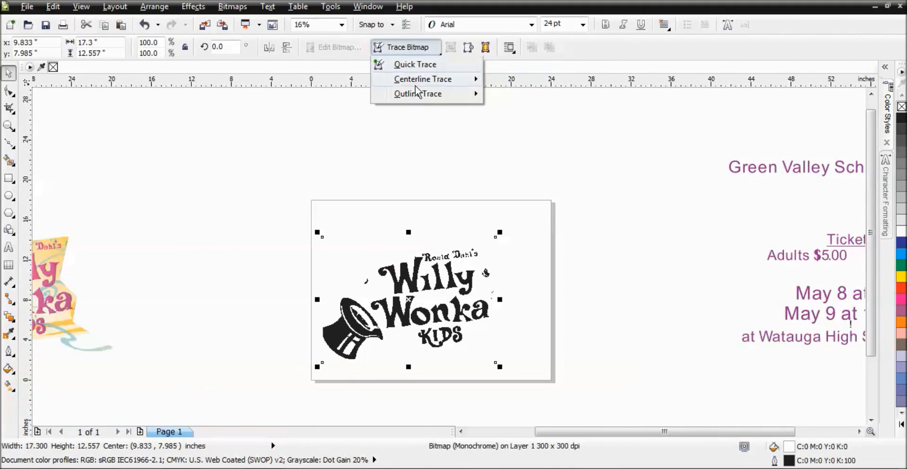
mouse_move(427, 96)
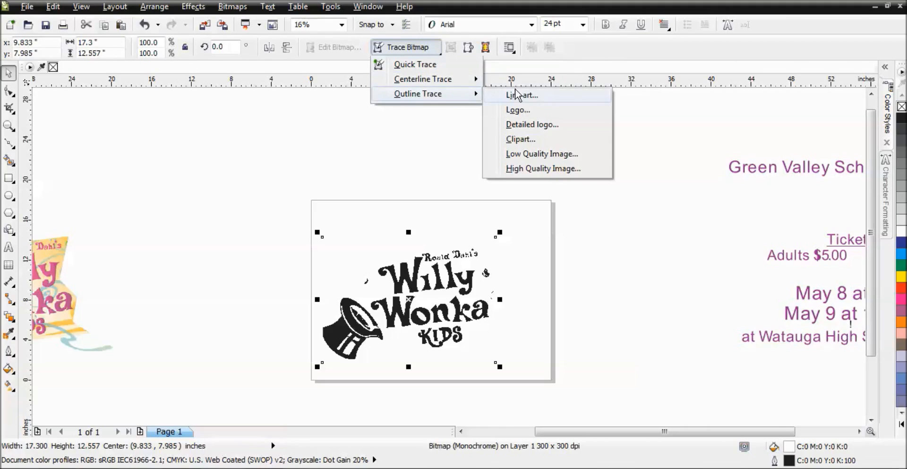
left_click(529, 124)
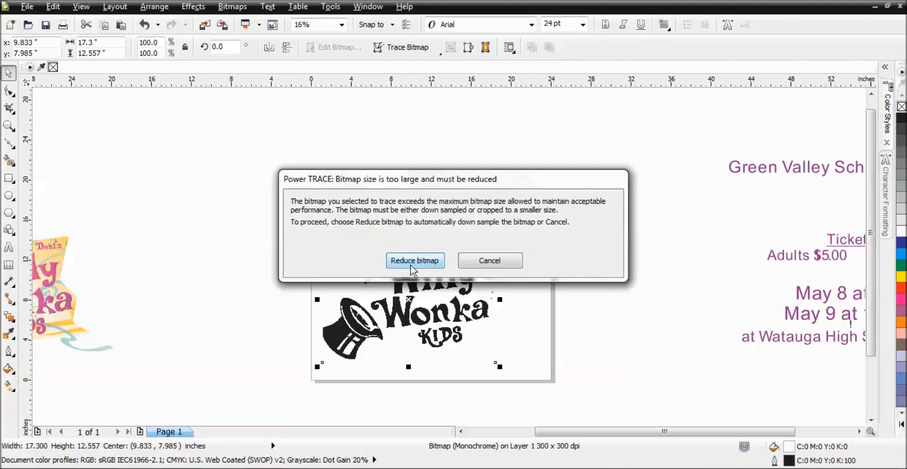
left_click(415, 259)
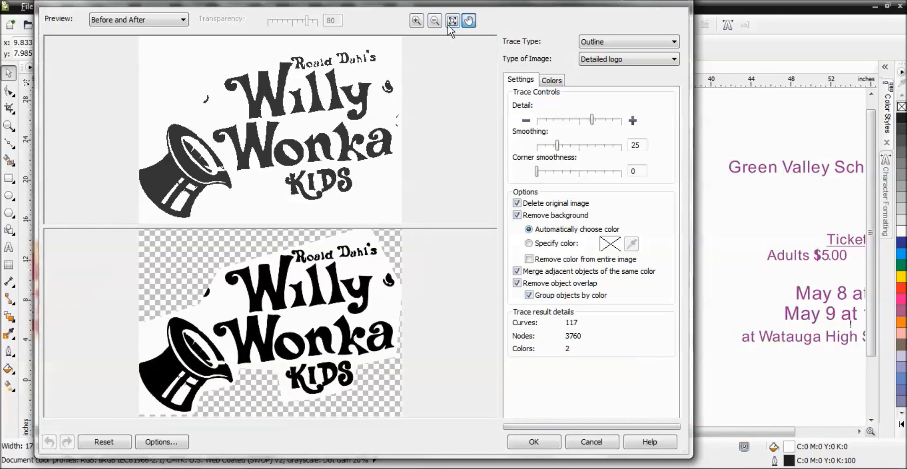
Step: Zoom into the trace preview to compare the original and traced edges of the Wonka lettering
left_click(416, 20)
left_click(282, 340)
left_click(282, 341)
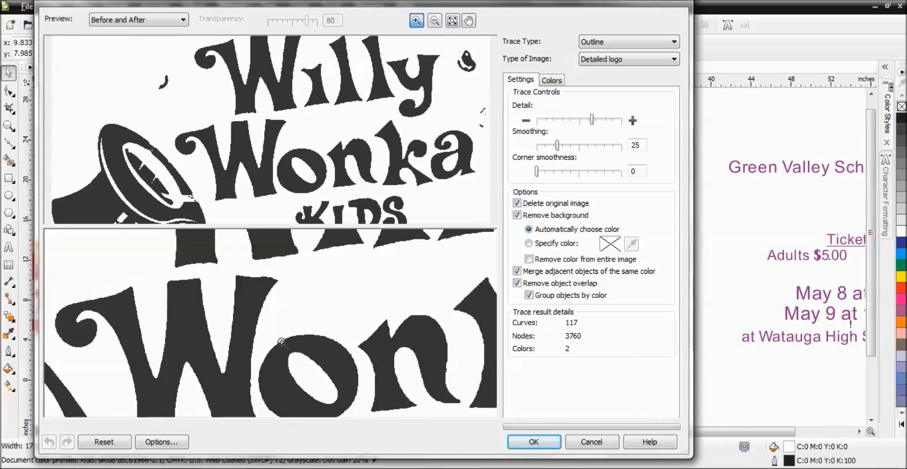
left_click(282, 341)
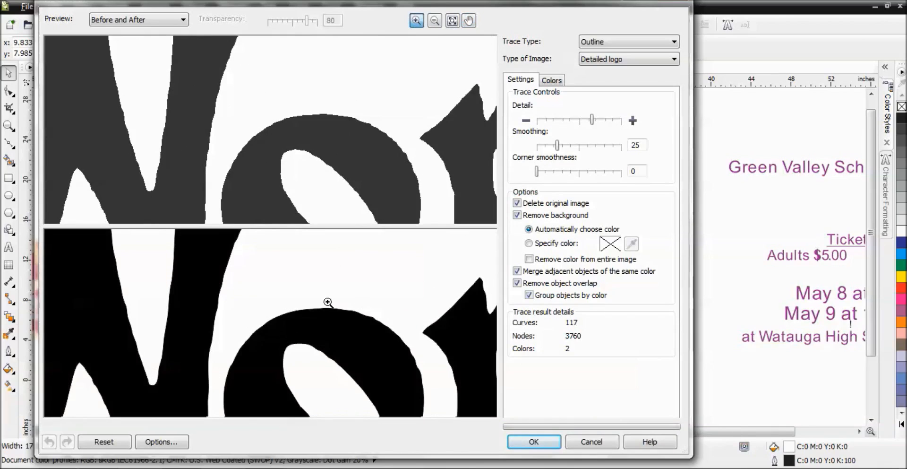
left_click_drag(356, 319, 223, 275)
left_click(240, 325)
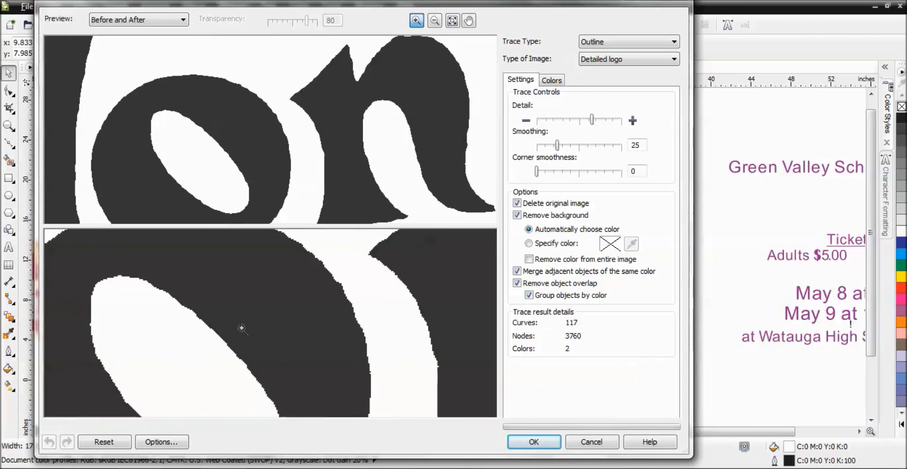
Step: Try trace smoothing 39, slightly lower detail and corner smoothness 4
left_click_drag(556, 147, 560, 147)
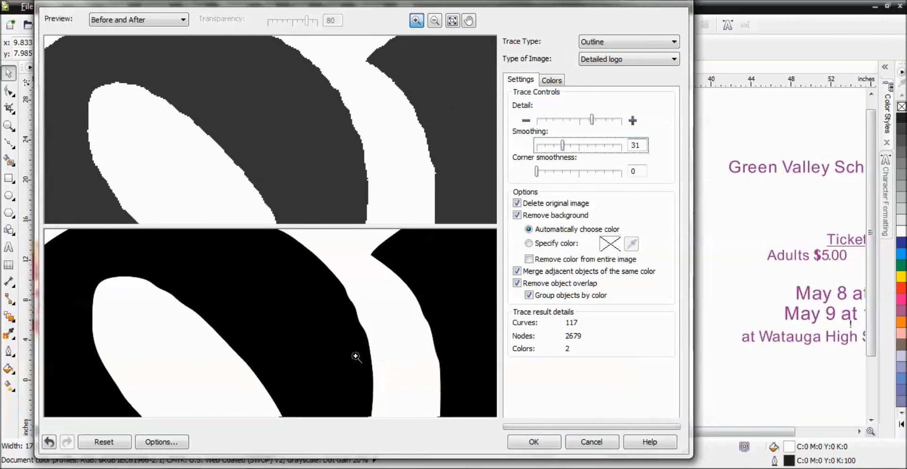
left_click_drag(591, 119, 586, 119)
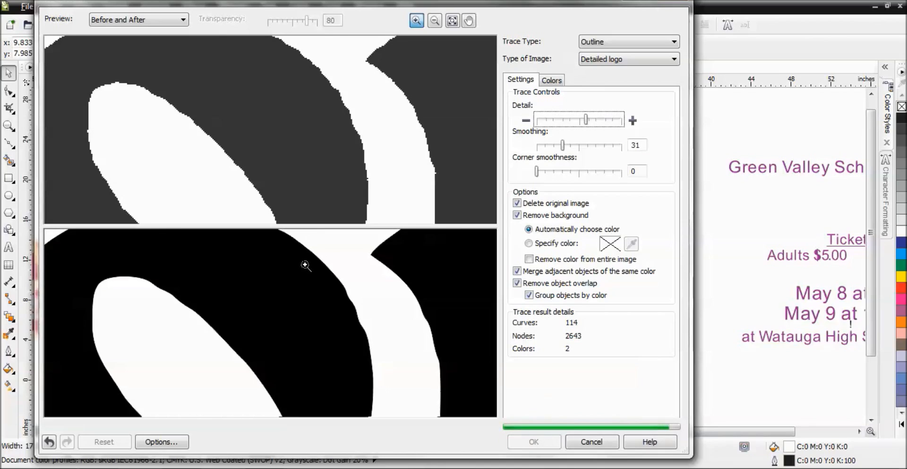
left_click_drag(562, 145, 569, 145)
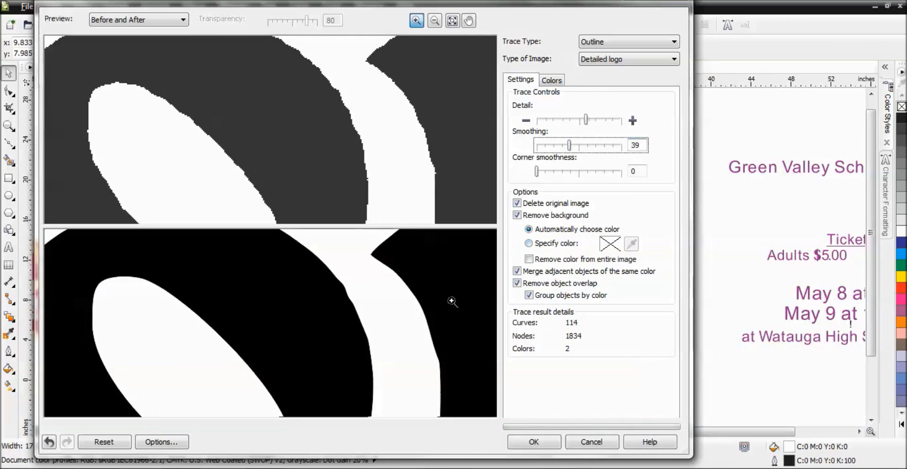
left_click_drag(538, 176, 541, 176)
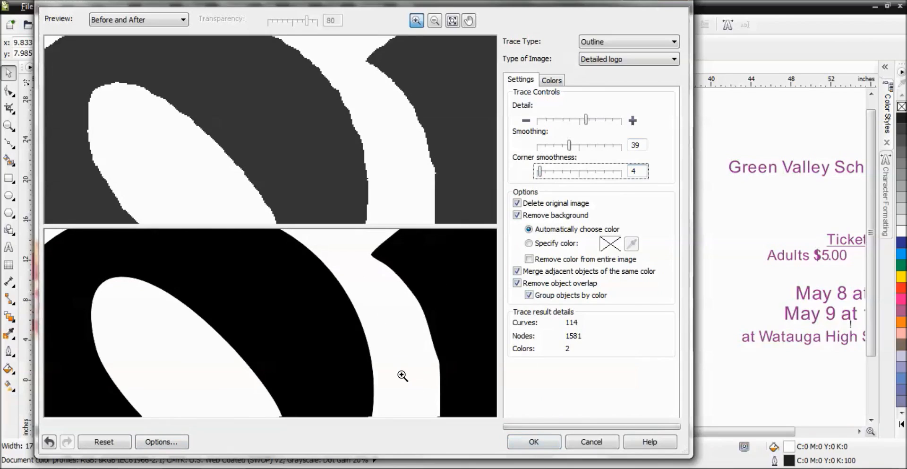
Step: Zoom the preview out and back in on the Roald Dahl's lettering to compare its traced shapes
left_click(434, 20)
left_click(357, 316)
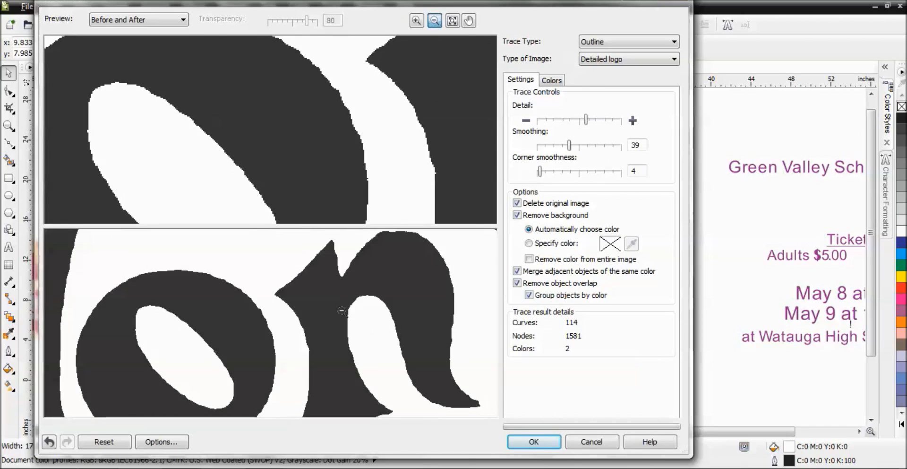
left_click(326, 337)
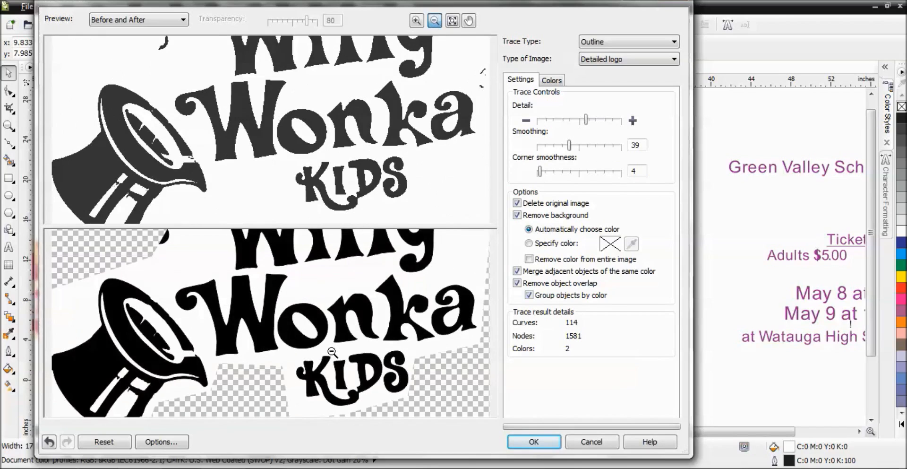
left_click(332, 351)
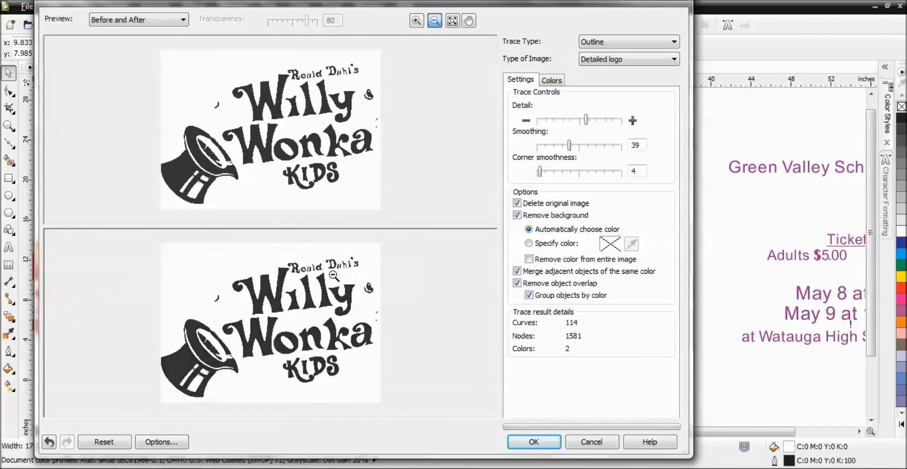
left_click(417, 21)
left_click(315, 258)
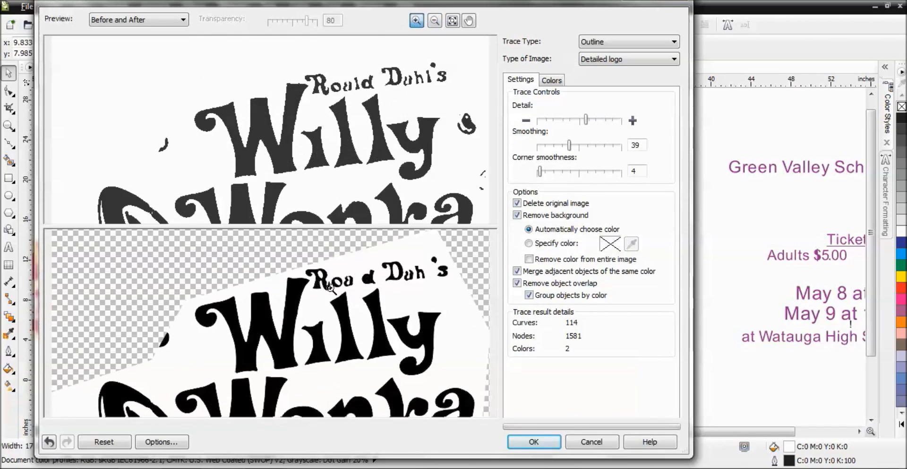
left_click(377, 337)
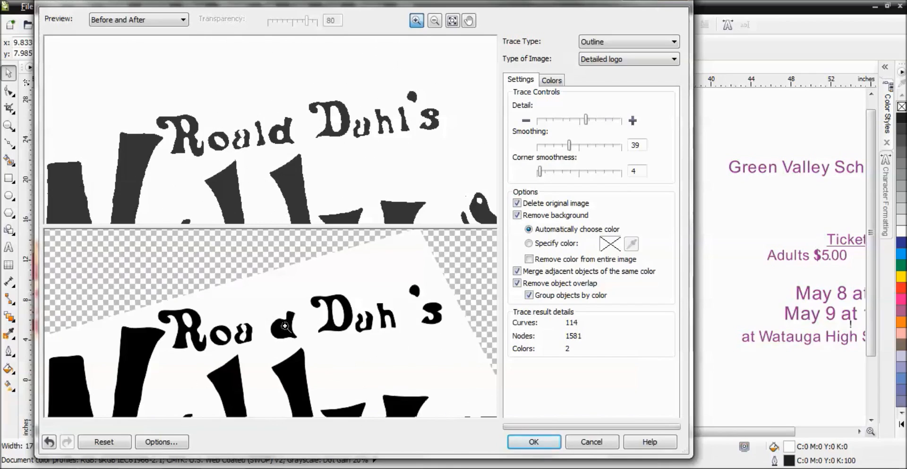
Step: Set corner smoothness to 0, detail to maximum and smoothing to 35 for the trace
left_click_drag(540, 171, 537, 178)
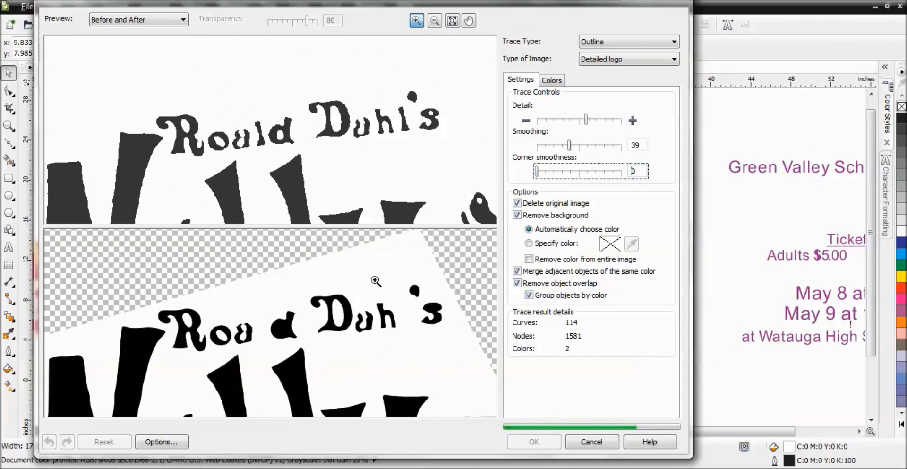
left_click_drag(570, 146, 565, 147)
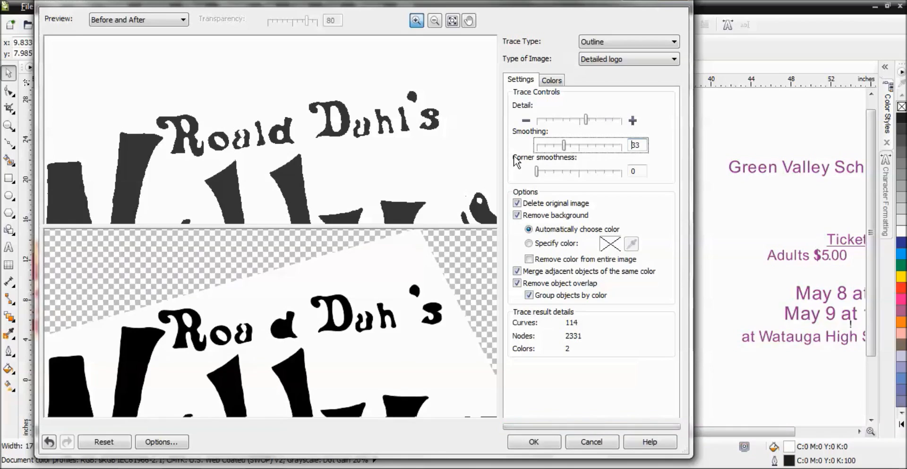
left_click_drag(587, 121, 621, 122)
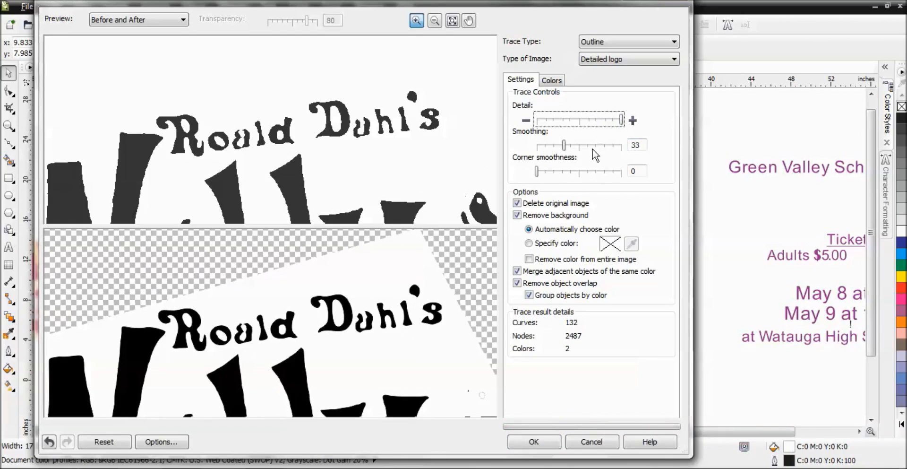
left_click_drag(562, 145, 565, 144)
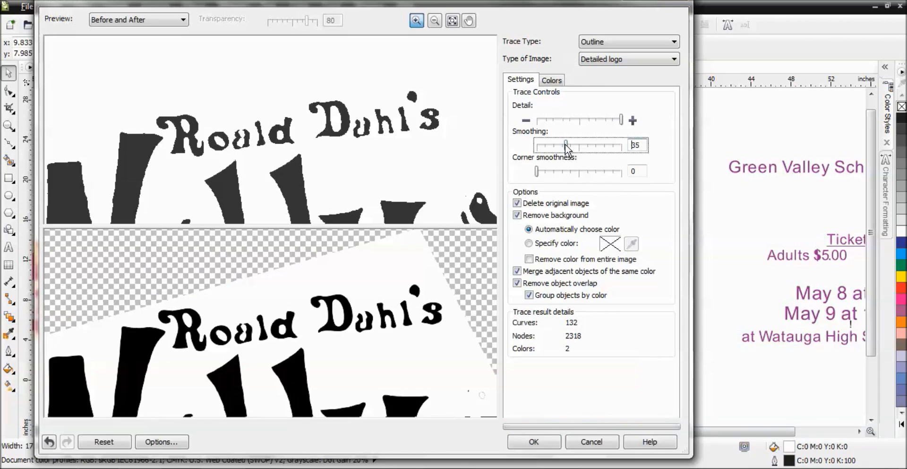
Step: Zoom the preview onto the Roald lettering and accept the Outline Trace
left_click(235, 335)
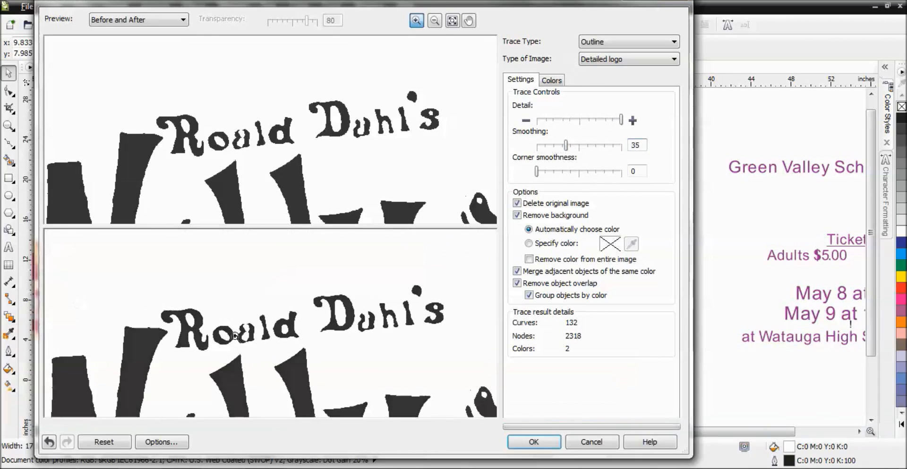
left_click(234, 336)
left_click(254, 326)
left_click(268, 311)
left_click(312, 383)
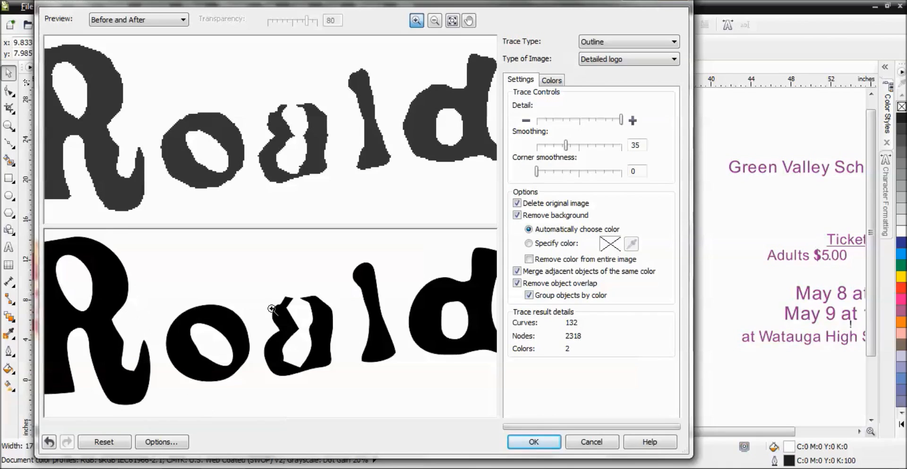
left_click(535, 442)
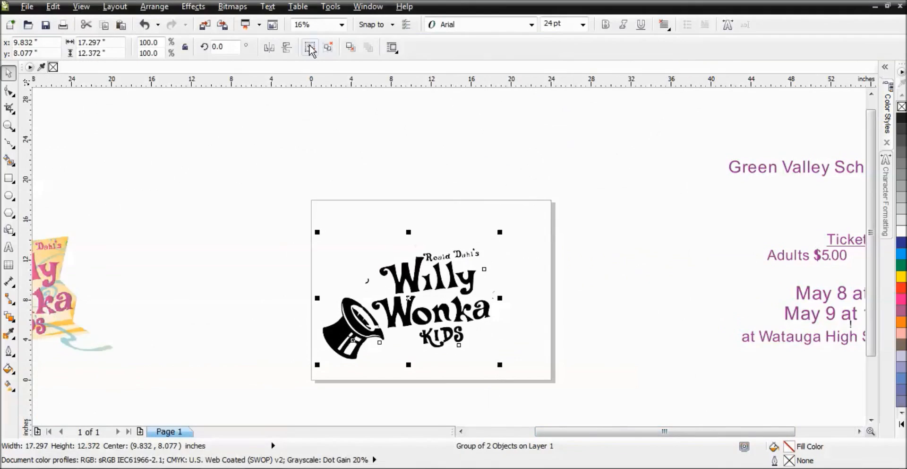
Step: Ungroup the traced result from the bitmap and select the traced group of curves
left_click(310, 47)
left_click(301, 200)
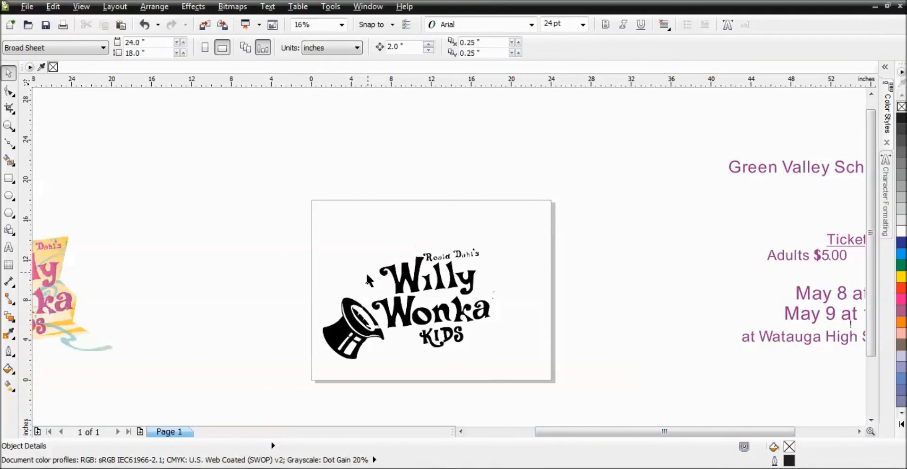
left_click(368, 279)
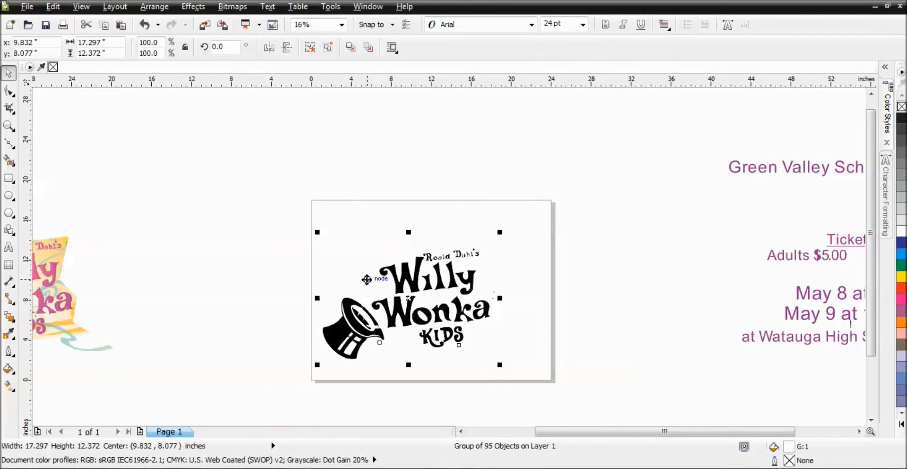
left_click(303, 97)
Step: Zoom into the traced logo and delete a stray fragment beside the Willy lettering
key("F2")
left_click_drag(316, 206, 522, 373)
left_click_drag(357, 259, 358, 259)
left_click(325, 229)
left_click(348, 239)
key("Delete")
left_click(348, 239)
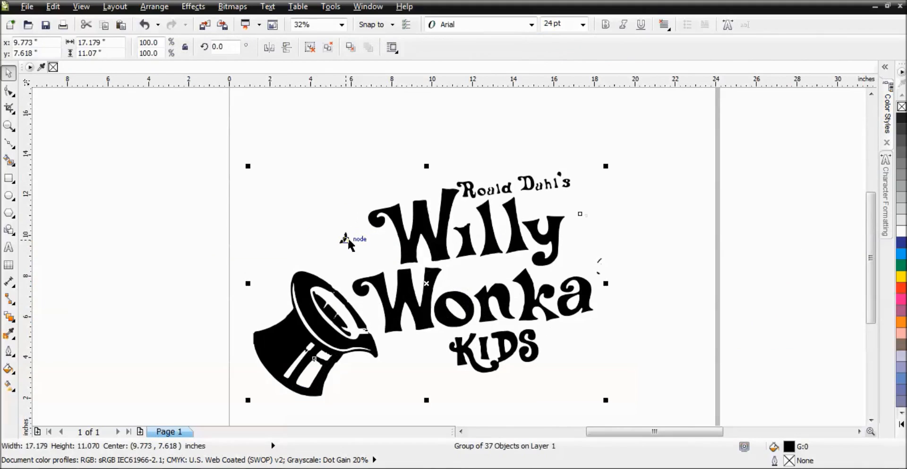
Step: Delete the whole traced group and undo the deletion
key("Delete")
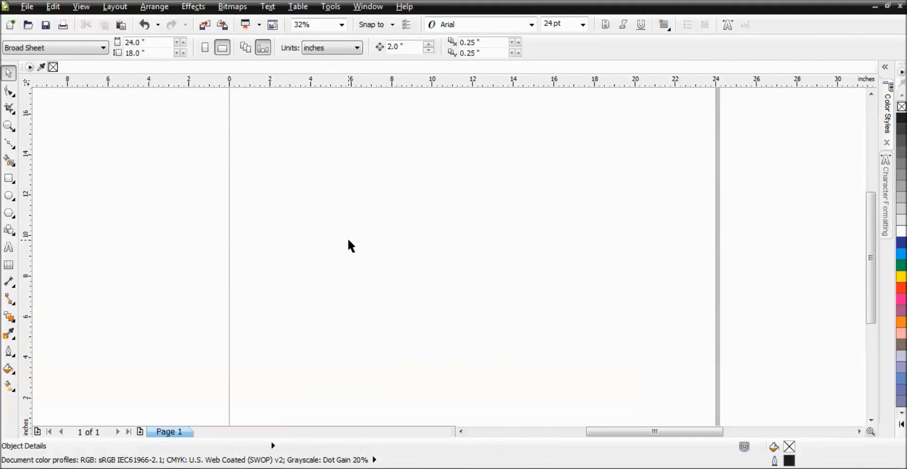
key("ctrl+z")
left_click(310, 47)
left_click(305, 224)
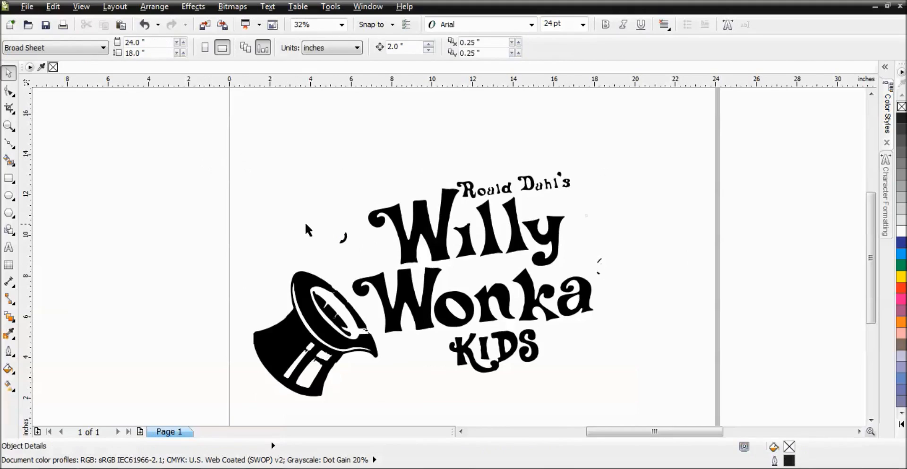
Step: Delete two stray specks to the left and right of the logo
left_click(344, 241)
key("Delete")
left_click_drag(617, 274, 619, 276)
key("Delete")
Step: Switch to wireframe view and delete the stray specks around the Willy and Dahl's lettering
left_click(79, 10)
left_click(86, 30)
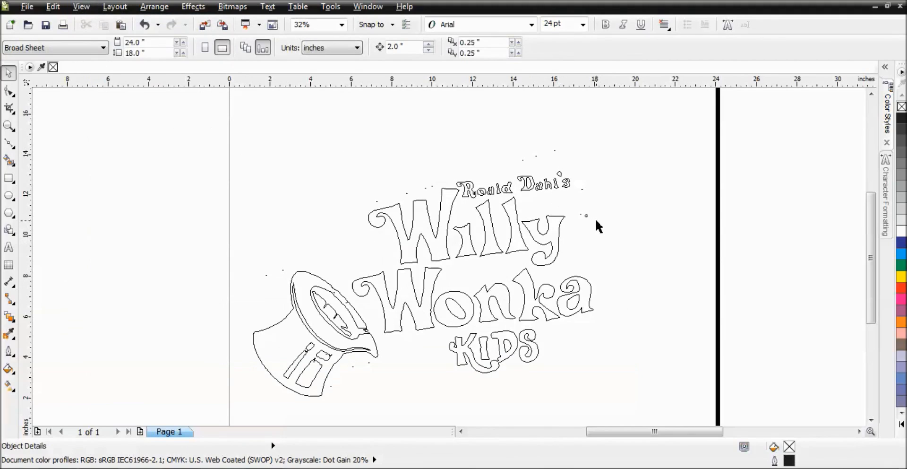
left_click_drag(594, 238, 576, 238)
key("Delete")
left_click_drag(576, 204, 577, 205)
key("Delete")
left_click_drag(568, 164, 568, 163)
key("Delete")
Step: Delete the remaining stray specks above the lettering and around the hat
key("Delete")
left_click_drag(442, 190, 421, 203)
key("Delete")
left_click_drag(364, 179, 388, 207)
key("Delete")
left_click_drag(223, 240, 296, 291)
key("Delete")
left_click_drag(333, 391, 334, 389)
key("Delete")
left_click_drag(379, 361, 380, 363)
key("Delete")
Step: Delete the hat outline and its inner pieces from the traced logo
key("F2")
left_click_drag(239, 251, 436, 411)
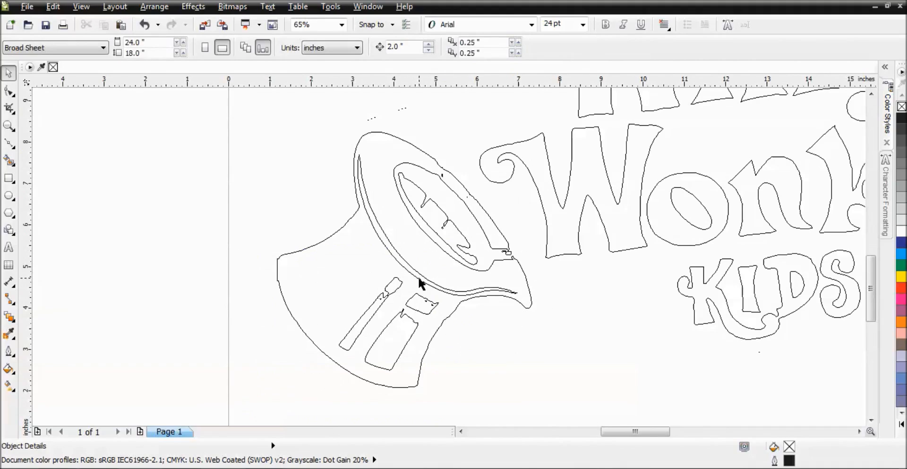
key("F3")
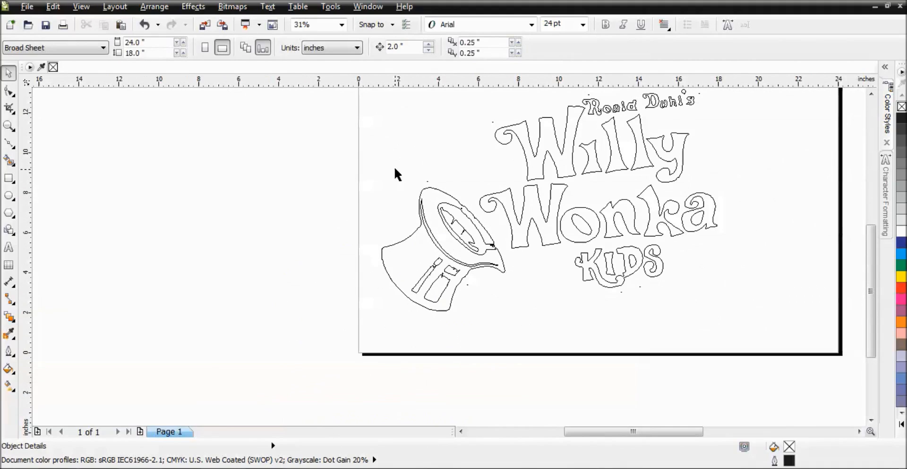
left_click_drag(426, 274, 458, 303)
key("Delete")
left_click_drag(371, 184, 477, 271)
key("Delete")
left_click(423, 221)
key("Delete")
left_click(453, 231)
key("Delete")
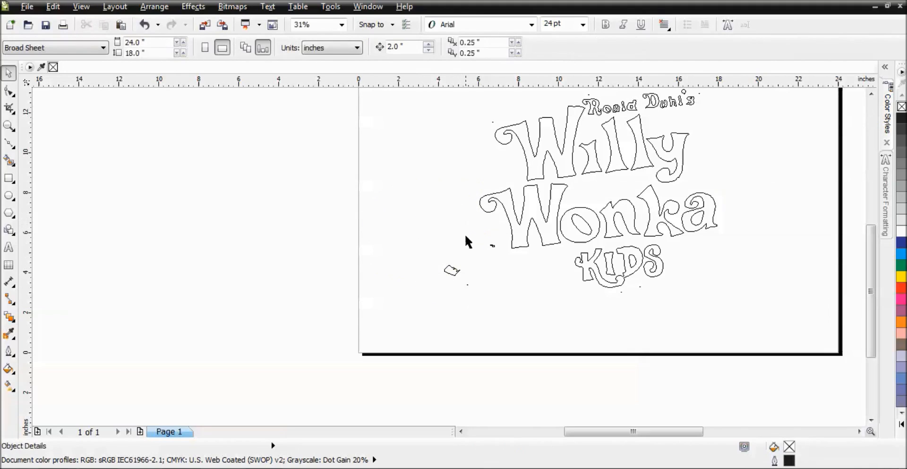
Step: Delete the leftover hat fragments and specks around the lettering
left_click_drag(471, 293, 472, 293)
key("Delete")
left_click_drag(665, 283, 665, 284)
key("Delete")
left_click_drag(477, 101, 506, 144)
key("Delete")
Step: Zoom in on the logo and delete the specks left of Roald
left_click_drag(871, 265, 869, 226)
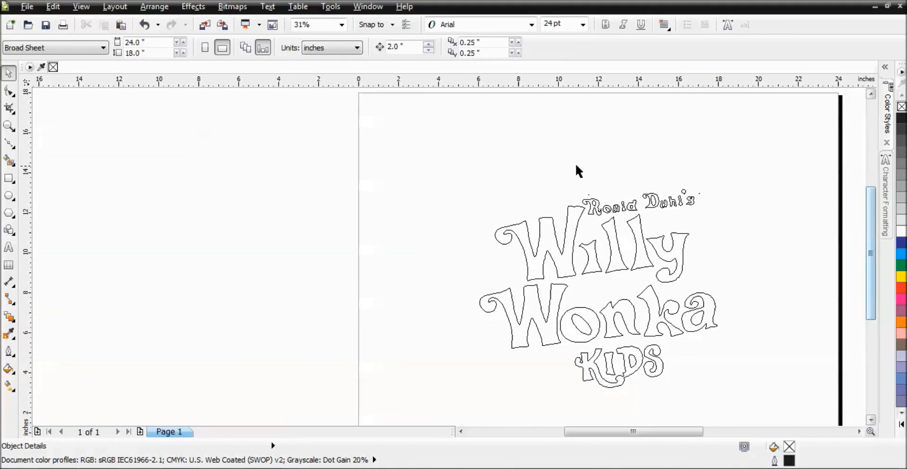
key("z")
left_click_drag(480, 148, 723, 395)
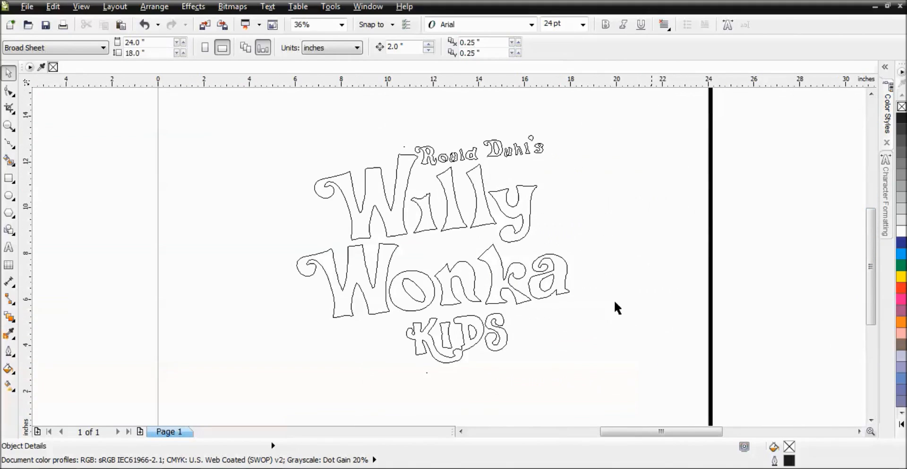
left_click_drag(378, 121, 410, 148)
left_click_drag(413, 152, 413, 153)
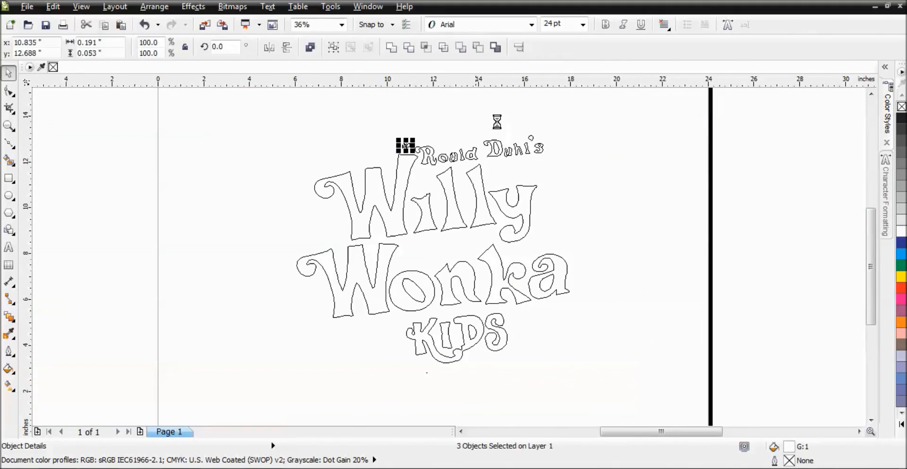
key("Delete")
Step: Delete the specks beside Wonka and above Roald Dahl's
key("F2")
left_click_drag(308, 127, 581, 378)
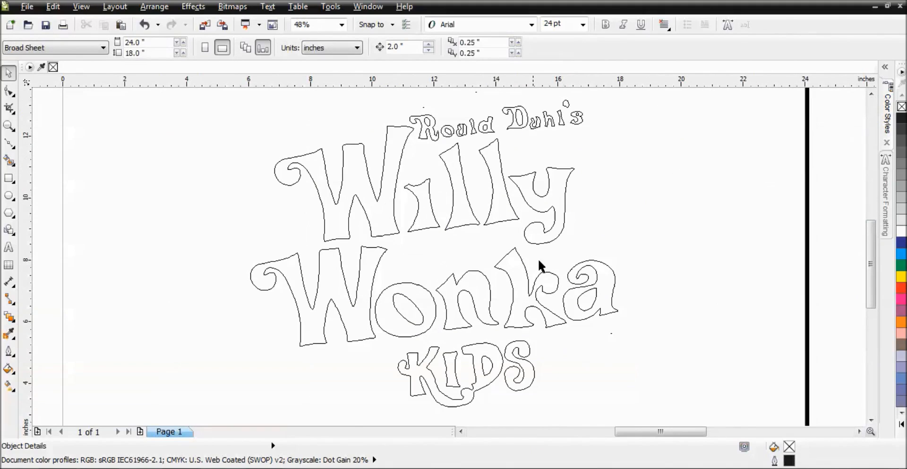
left_click_drag(602, 350, 628, 322)
key("Delete")
left_click_drag(409, 95, 501, 89)
key("Delete")
key("Delete")
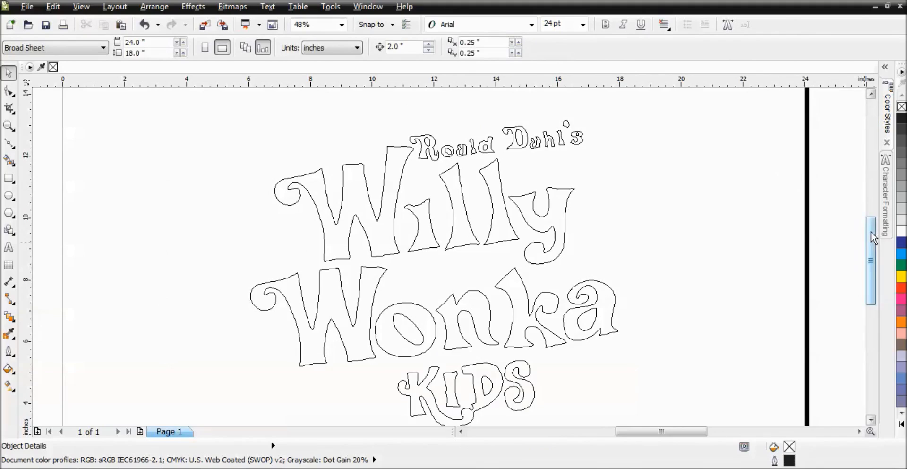
scroll(871, 231, "down", 3)
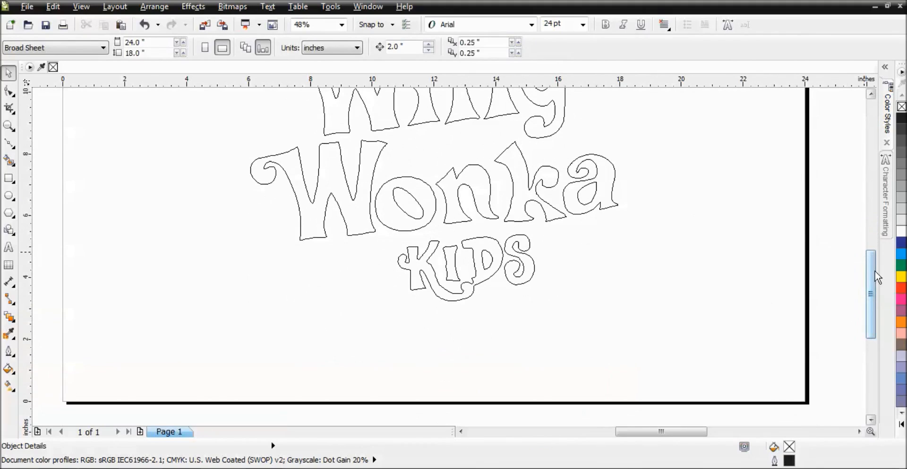
left_click_drag(875, 270, 874, 240)
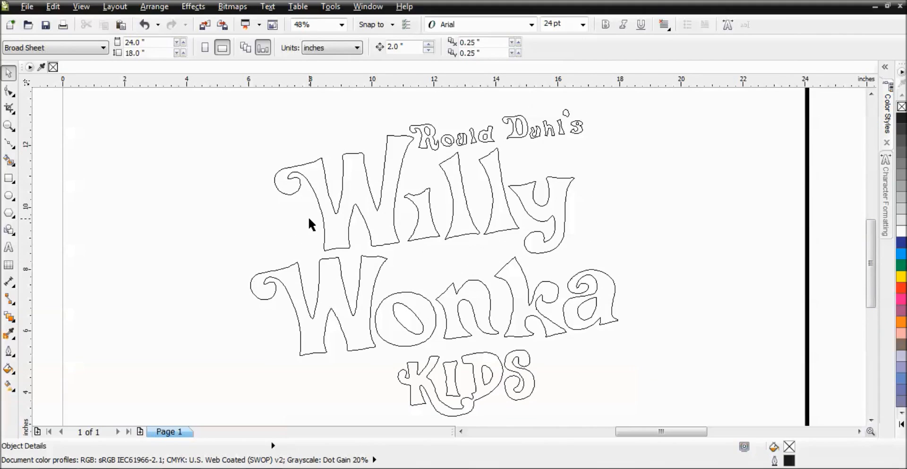
Step: Select the whole traced logo and centre it on the page
scroll(421, 255, "down", 4)
left_click_drag(424, 233, 538, 338)
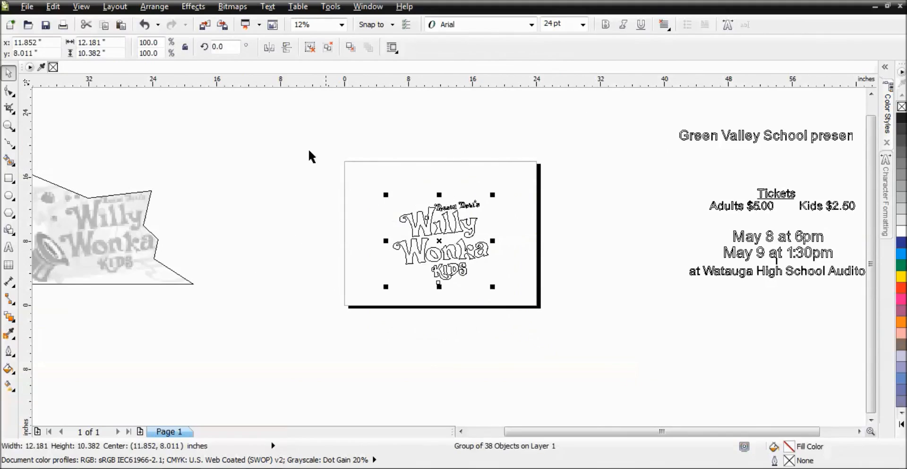
key("p")
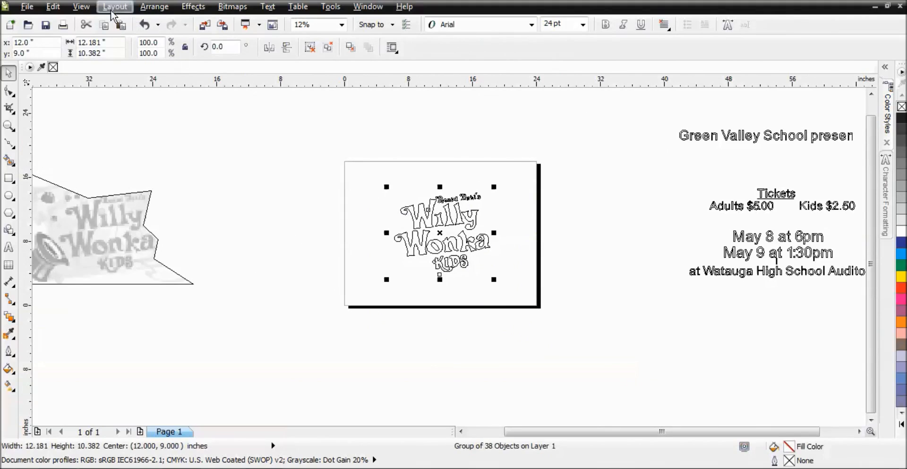
Step: Switch the view mode to Enhanced
left_click(81, 6)
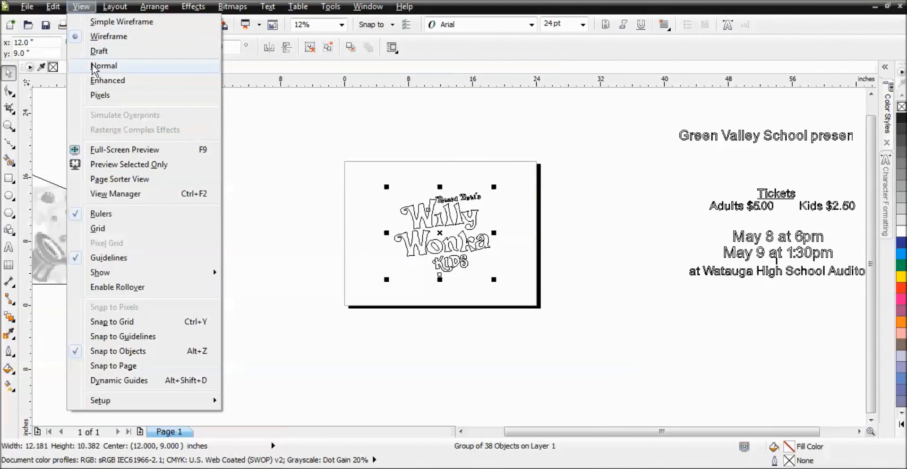
left_click(102, 80)
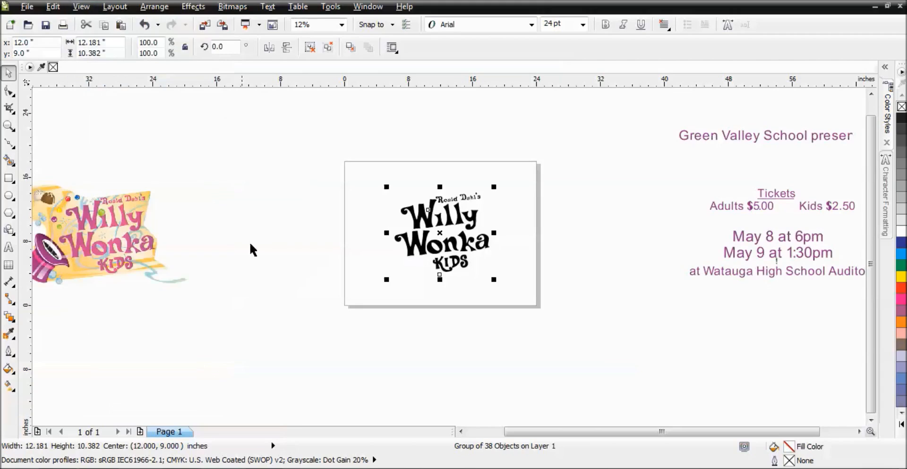
left_click(280, 211)
Step: Draw a circle about 0.82 inch wide over the dot of the first i in Willy and fill it black
key("F2")
left_click_drag(356, 175, 519, 274)
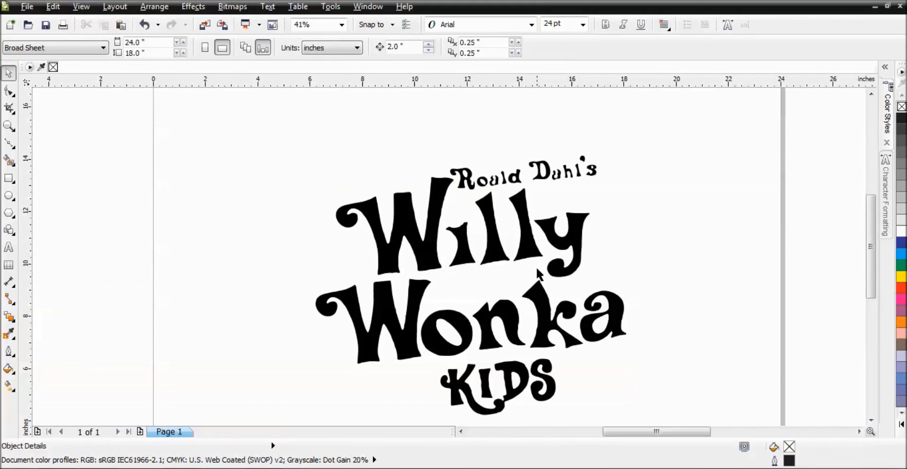
key("F2")
left_click_drag(396, 154, 537, 273)
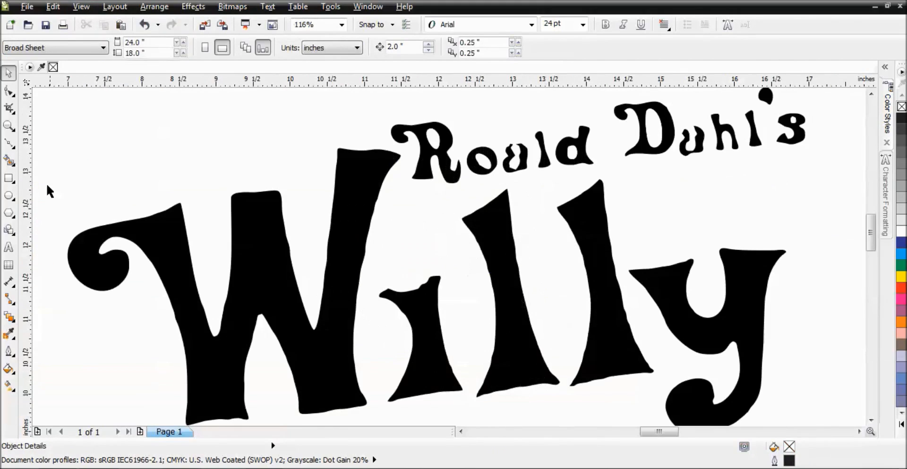
left_click(9, 194)
left_click_drag(375, 232, 421, 294)
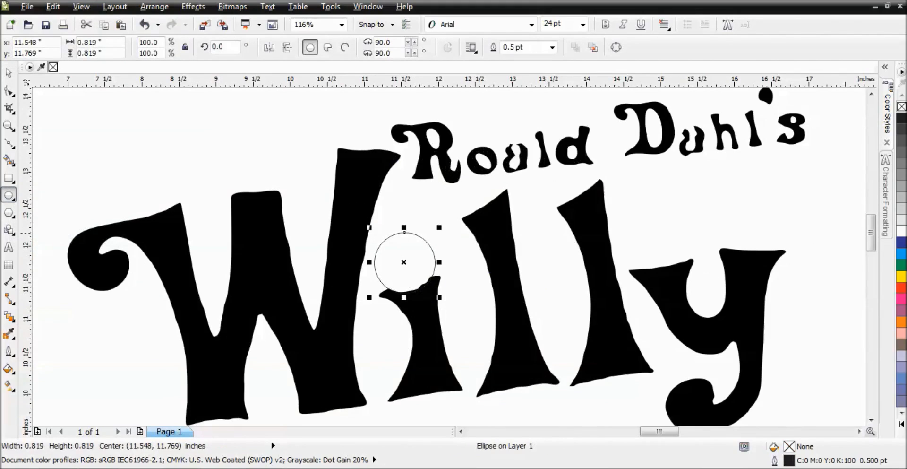
left_click(901, 118)
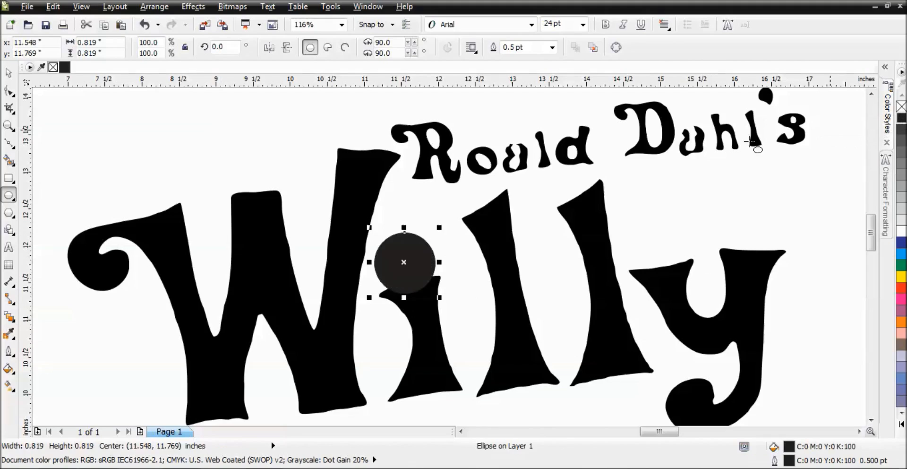
Step: Enlarge the circle to about 0.93 inch and trim the logo with it
left_click(8, 72)
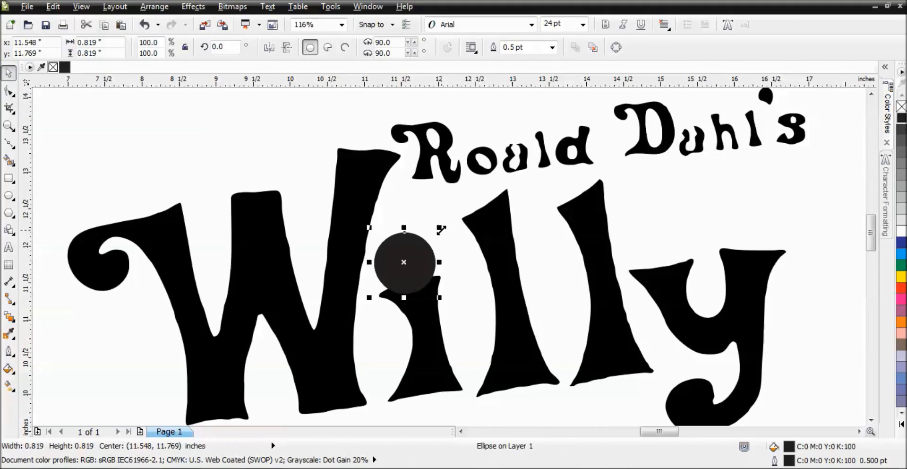
left_click_drag(440, 230, 445, 225)
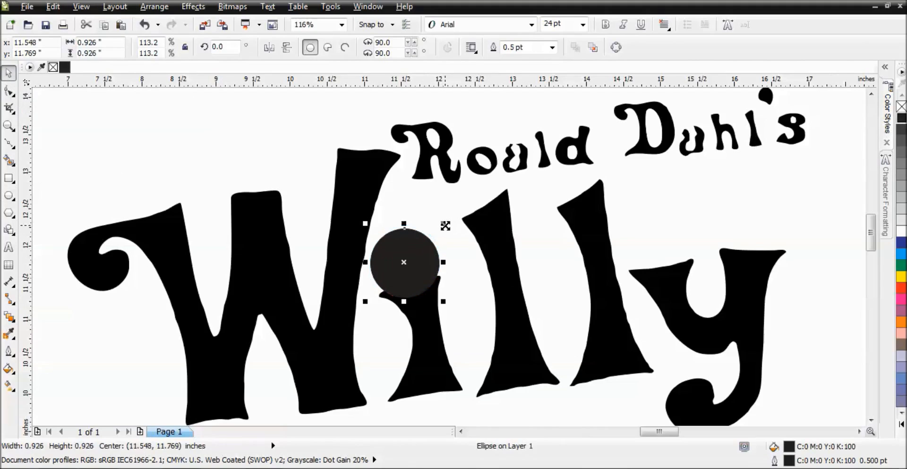
left_click(434, 376, "shift")
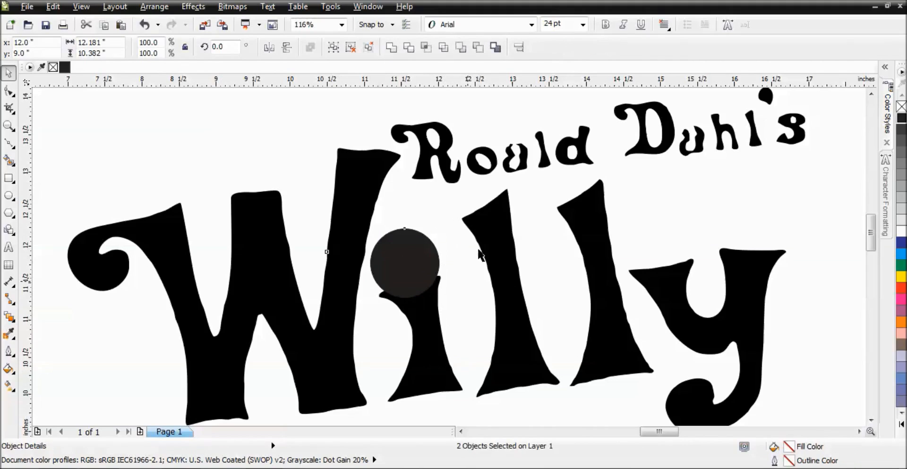
left_click(410, 48)
Step: Delete the leftover piece of the old i dot beneath the circle
left_click(254, 153)
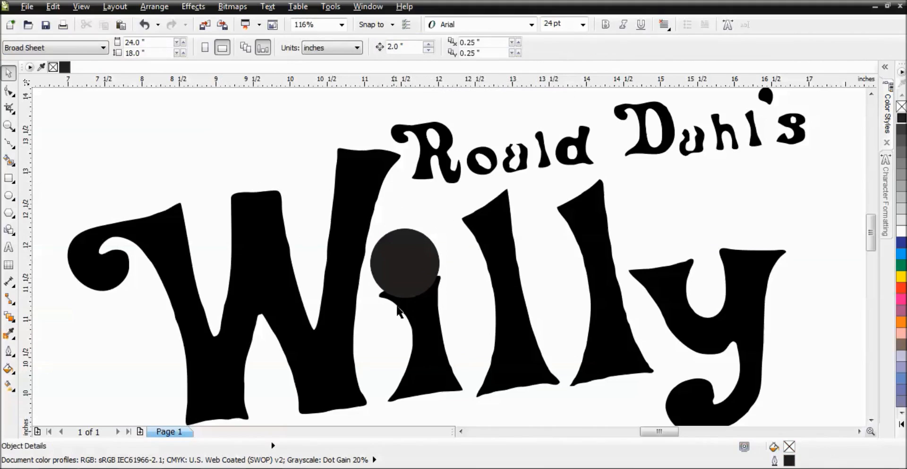
left_click(405, 296)
key("Delete")
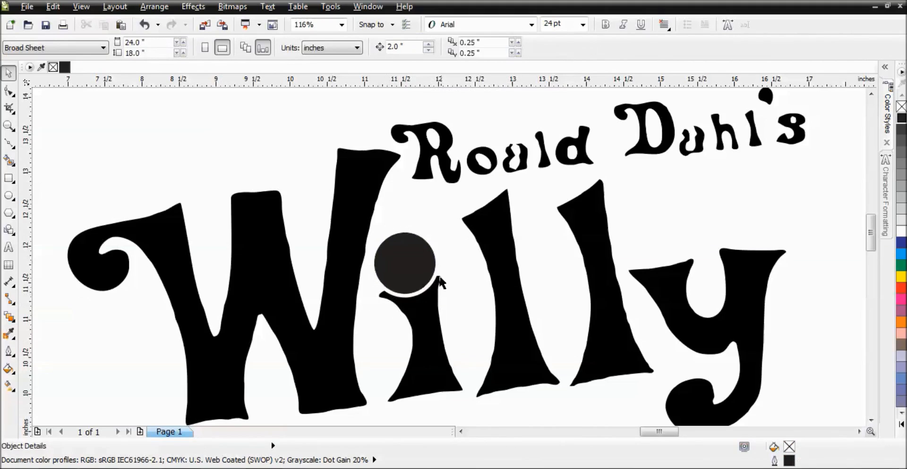
Step: Copy the lettering's black fill onto the new dot circle
left_click(411, 262)
left_click(419, 340)
left_click_drag(426, 320, 413, 270)
left_click(443, 311)
left_click(303, 149)
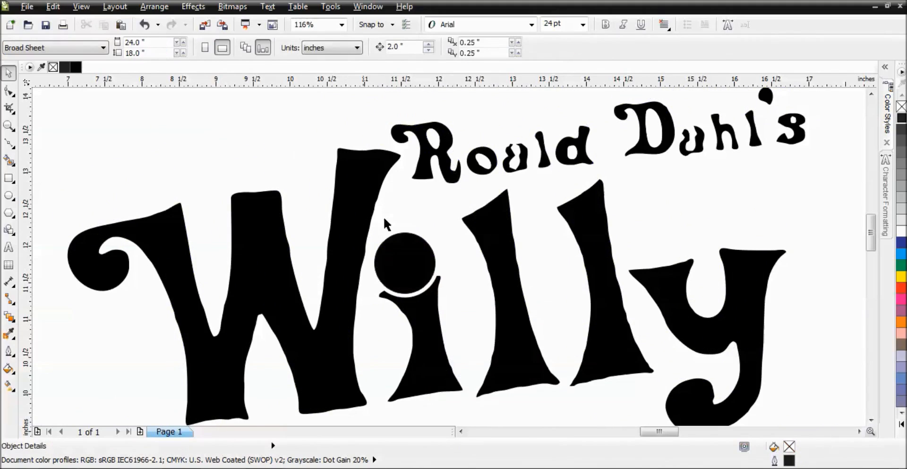
left_click_drag(435, 339, 412, 278)
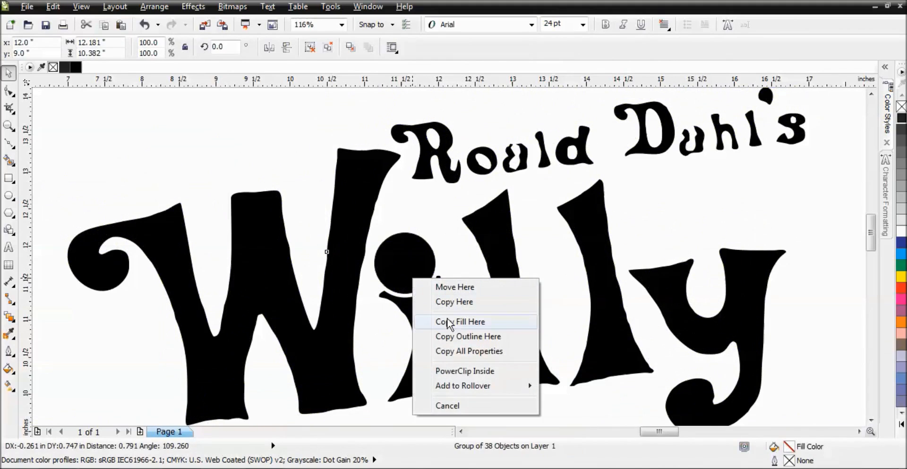
left_click(248, 143)
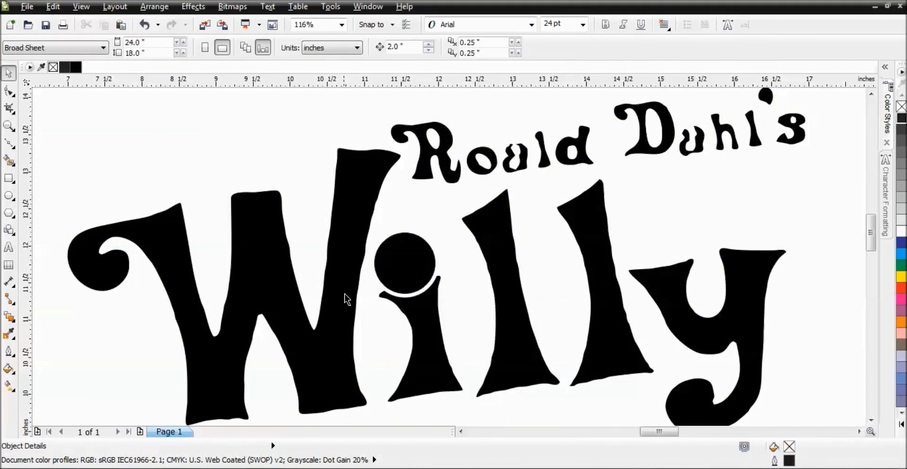
Step: Group the circle with the traced logo and enlarge the group slightly on the page
scroll(354, 333, "down", 2)
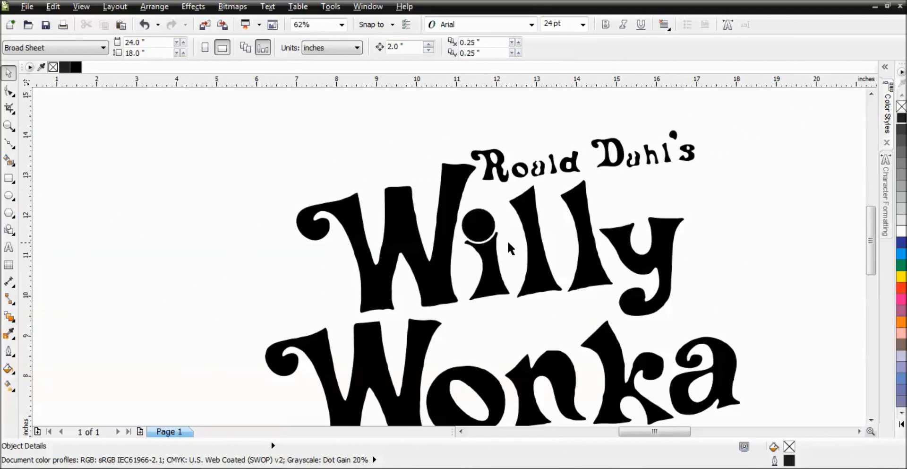
scroll(508, 240, "down", 3)
left_click_drag(344, 137, 541, 333)
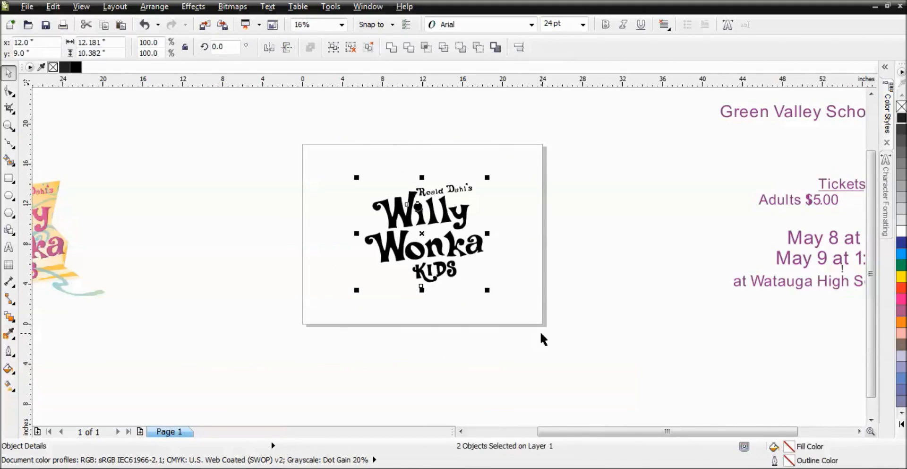
key("ctrl+g")
left_click_drag(489, 177, 512, 162)
left_click(652, 183)
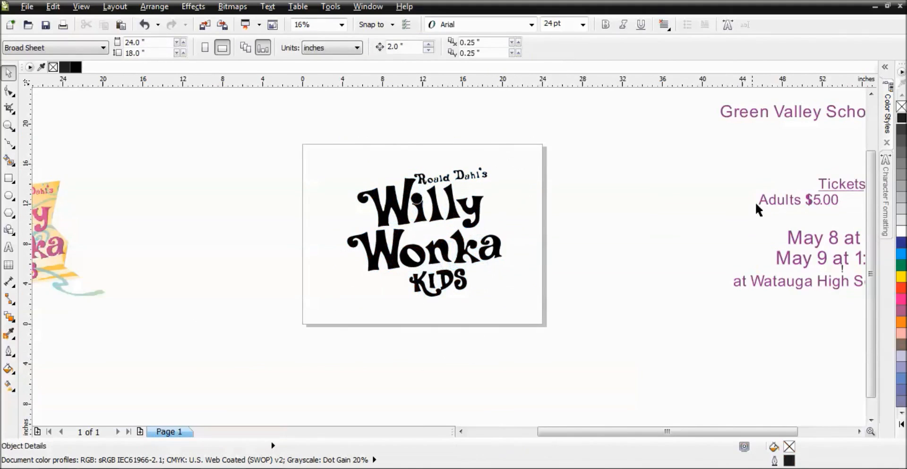